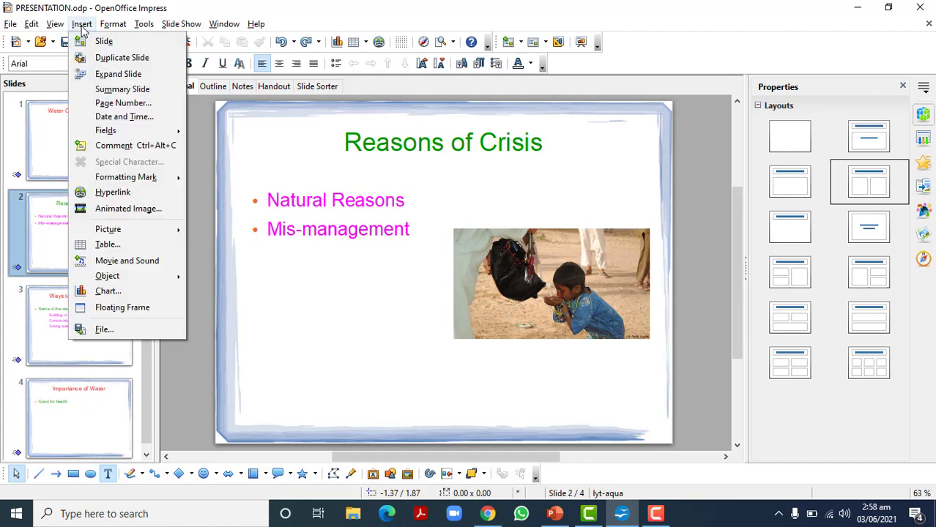
Step: Include slide numbers on all slides, and check them on the first three slides
left_click(106, 108)
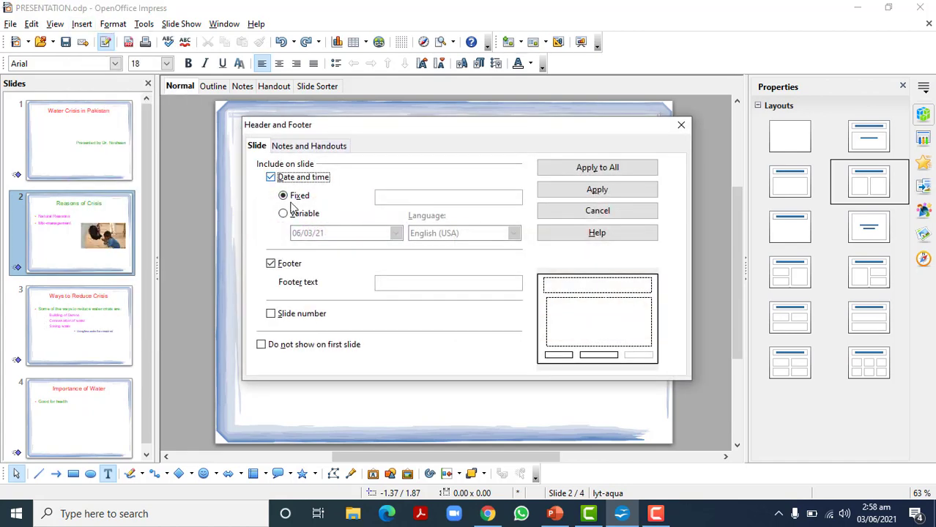
left_click(271, 315)
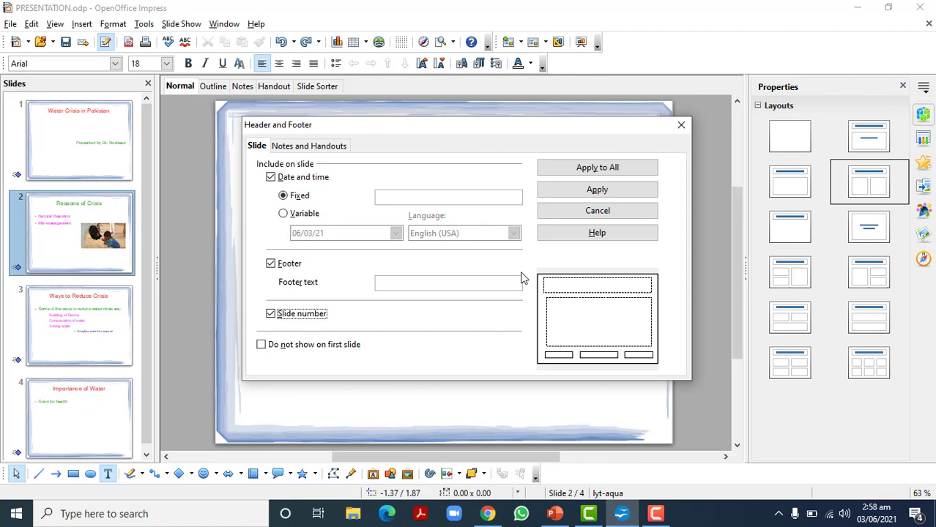
left_click(585, 169)
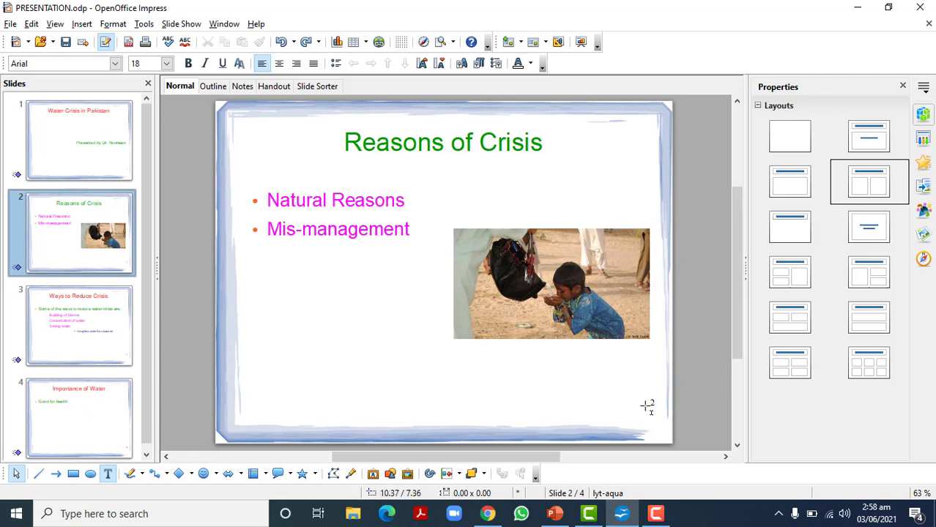
left_click(98, 169)
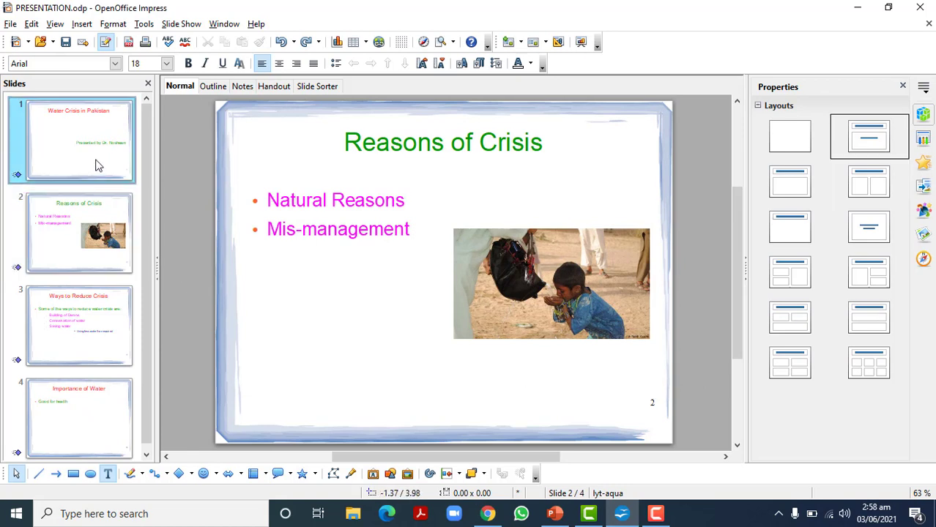
left_click(73, 240)
left_click(64, 354)
Step: Add a new slide after the "Importance of Water" slide and check the numbering back to "Reasons of Crisis"
left_click(66, 405)
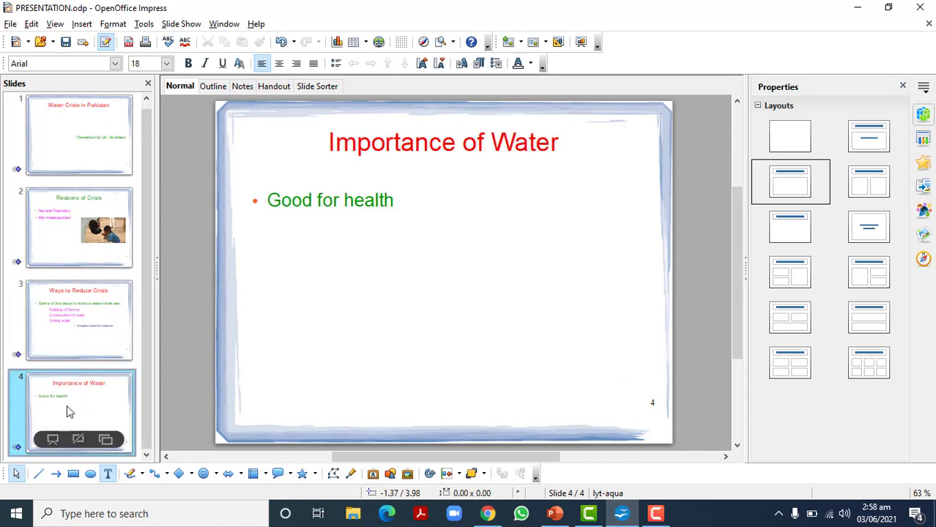
left_click(508, 42)
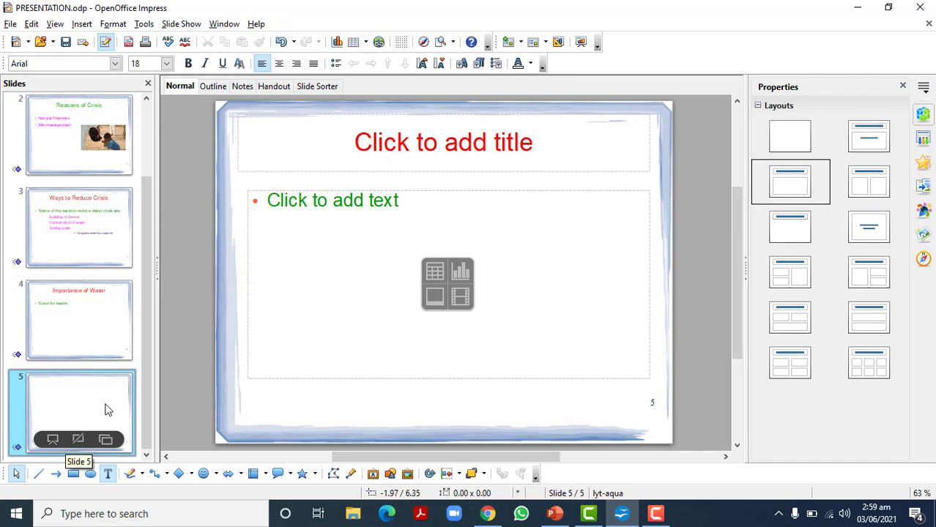
left_click(102, 306)
left_click(85, 219)
left_click(64, 165)
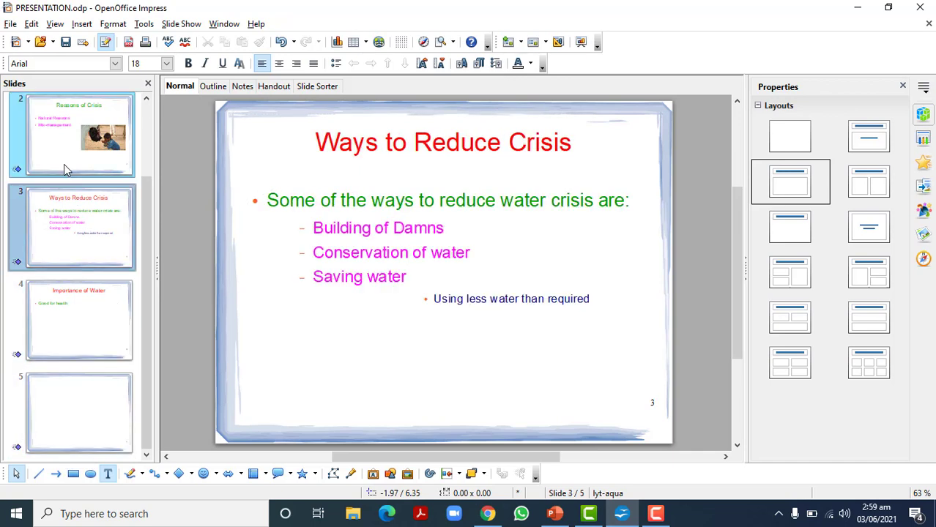
mouse_move(65, 169)
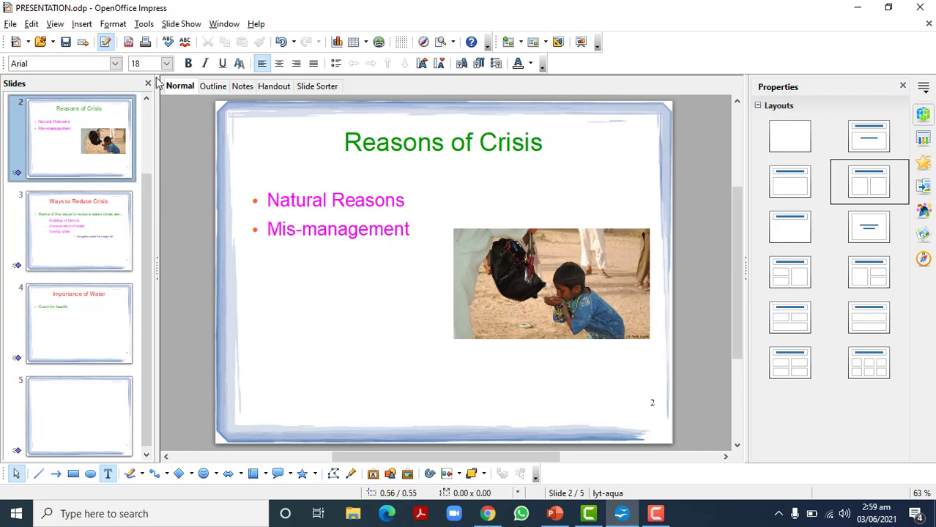
Step: Move the slide master's slide number field to the slide's upper-left area, at about 0.53 / 0.40, and leave the master view
left_click(55, 24)
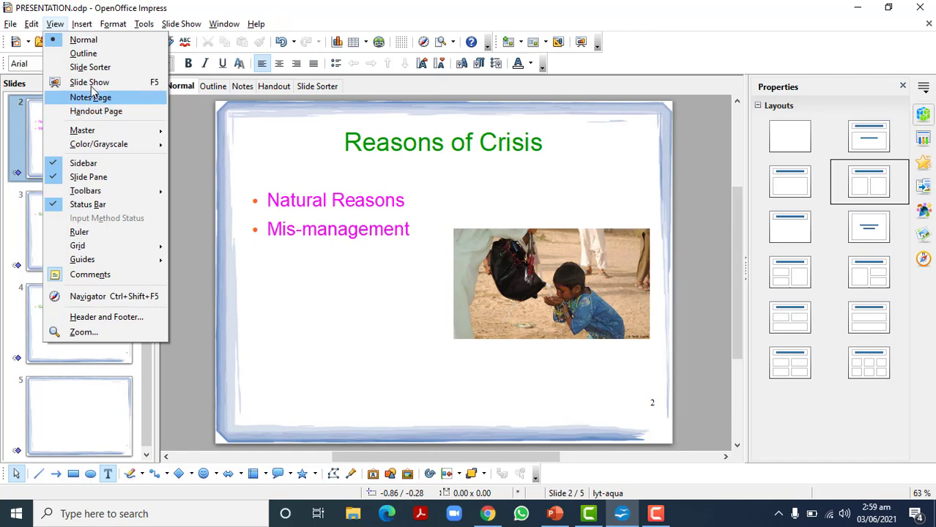
mouse_move(136, 132)
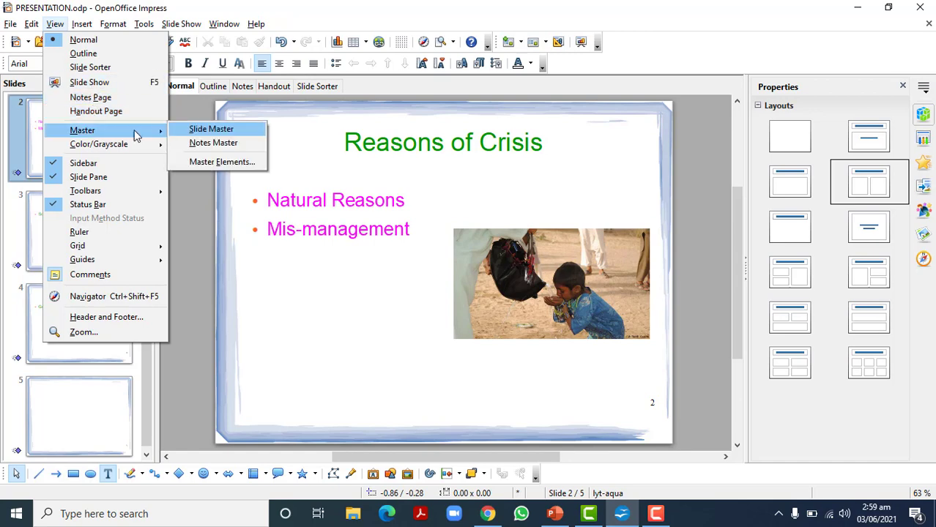
left_click(216, 128)
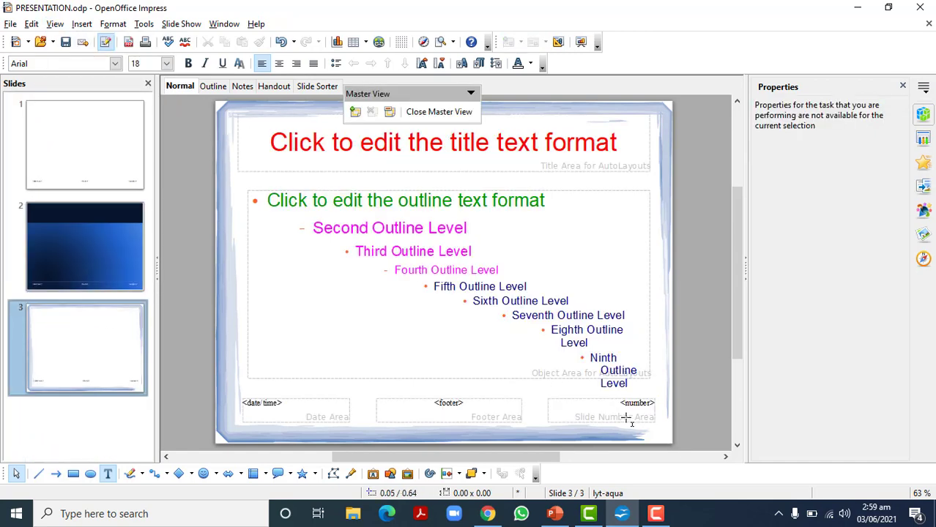
left_click(579, 399)
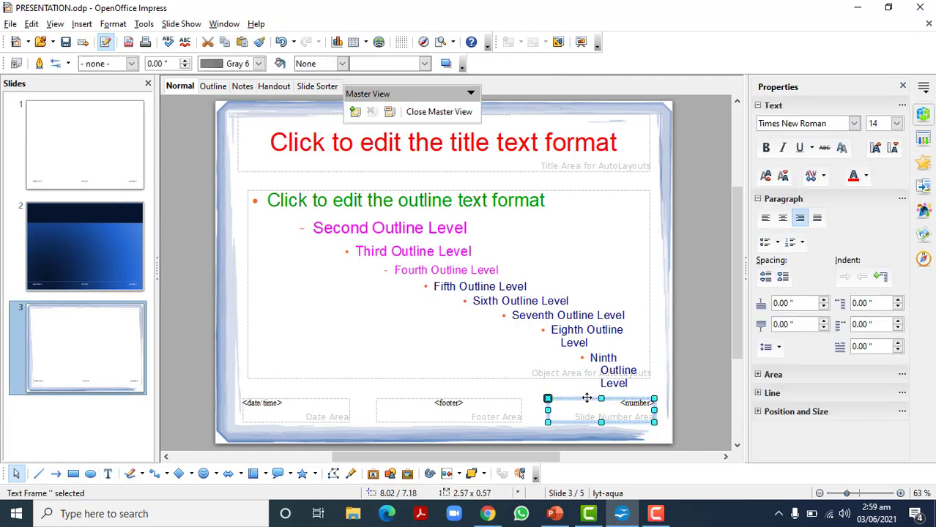
left_click_drag(579, 399, 268, 119)
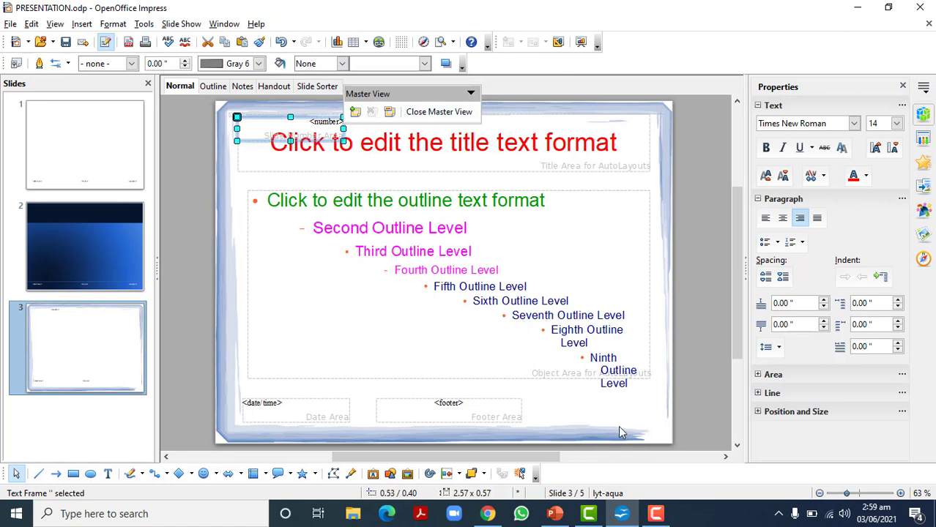
left_click(419, 113)
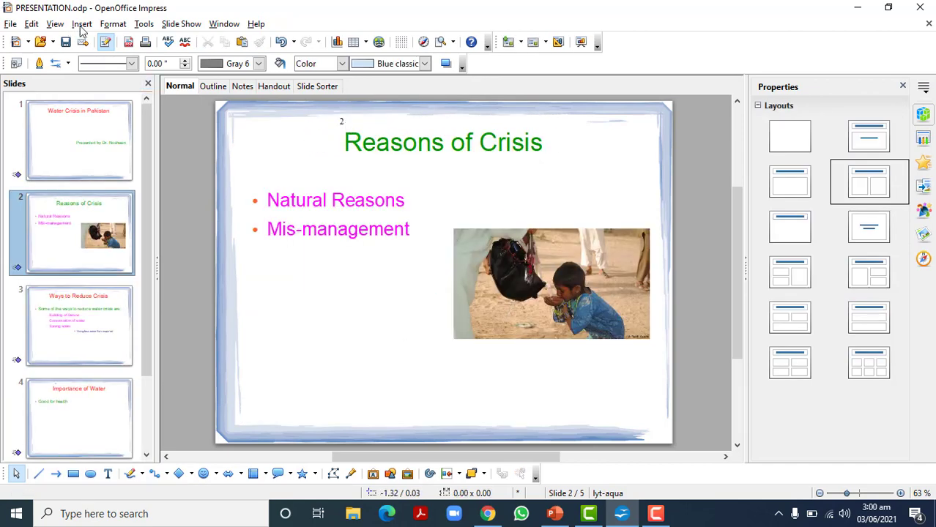
Step: Narrow the slide master's slide number field so the number sits closer to the slide's upper-left corner, and check slides 3 and 4
left_click(54, 24)
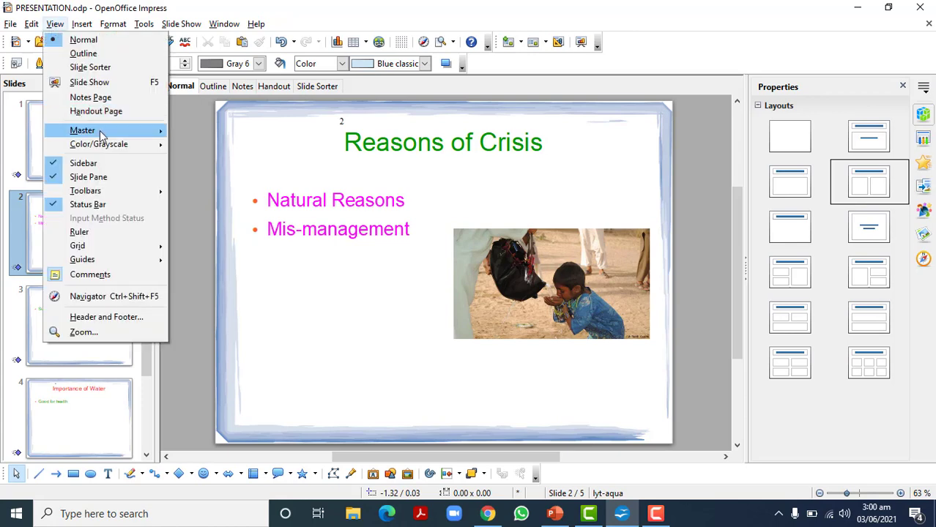
mouse_move(116, 134)
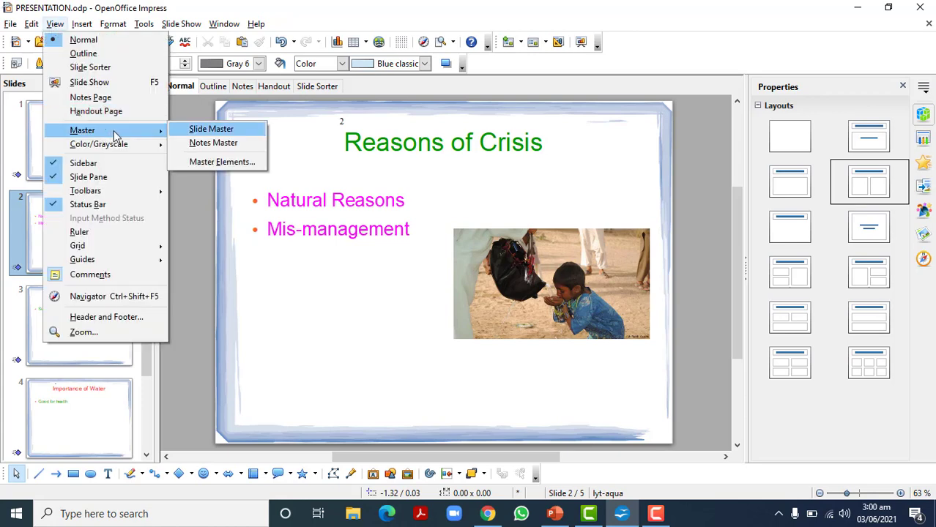
left_click(219, 129)
left_click(308, 122)
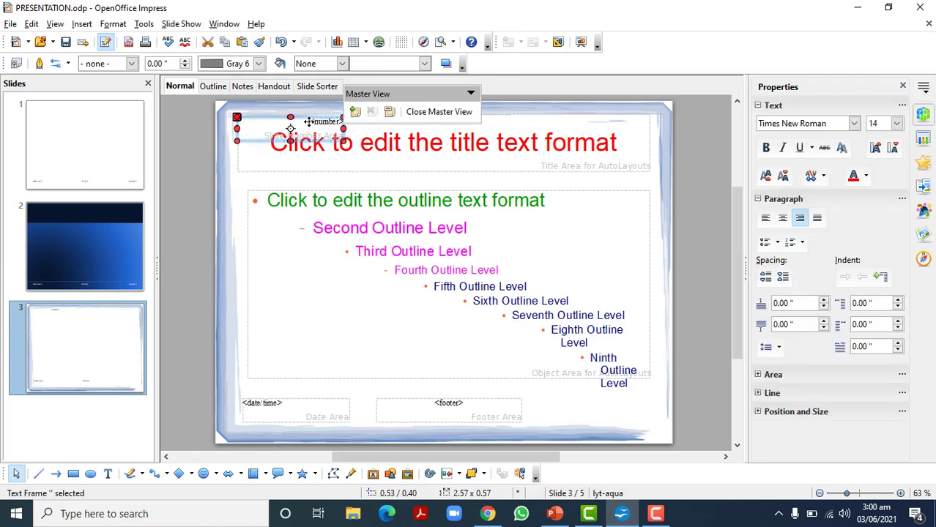
left_click(307, 122)
left_click_drag(299, 117, 263, 117)
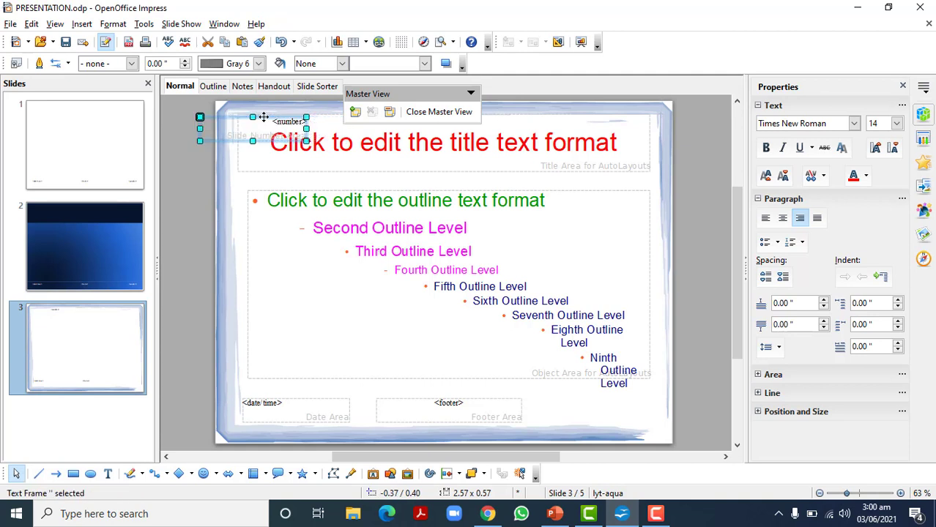
left_click_drag(204, 127, 255, 118)
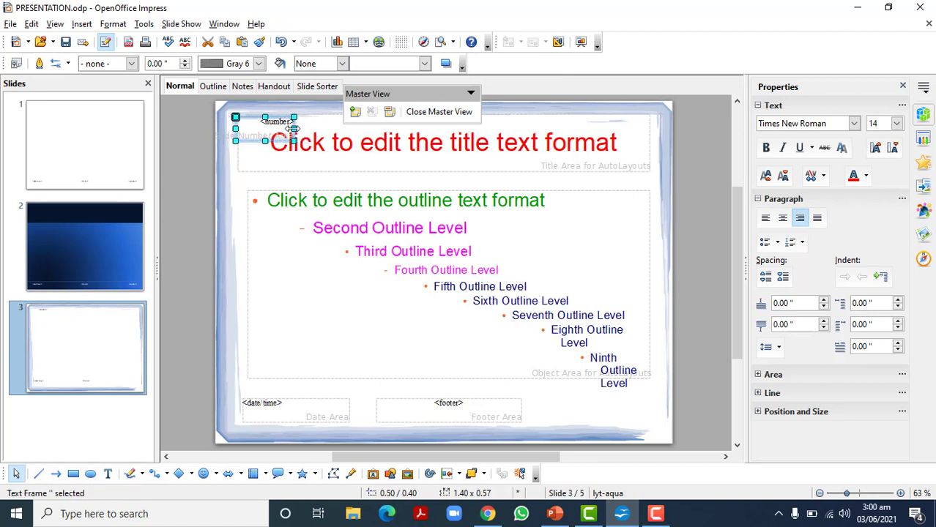
left_click_drag(293, 129, 277, 129)
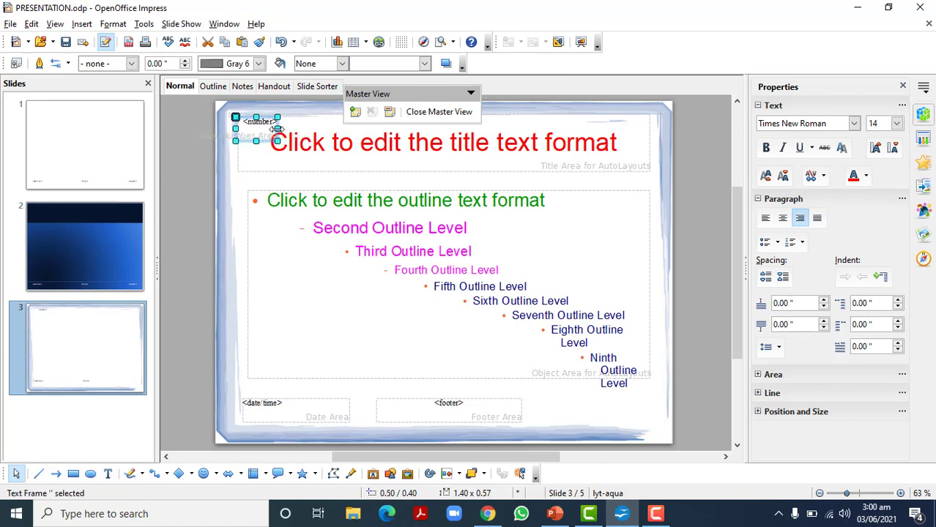
left_click(433, 112)
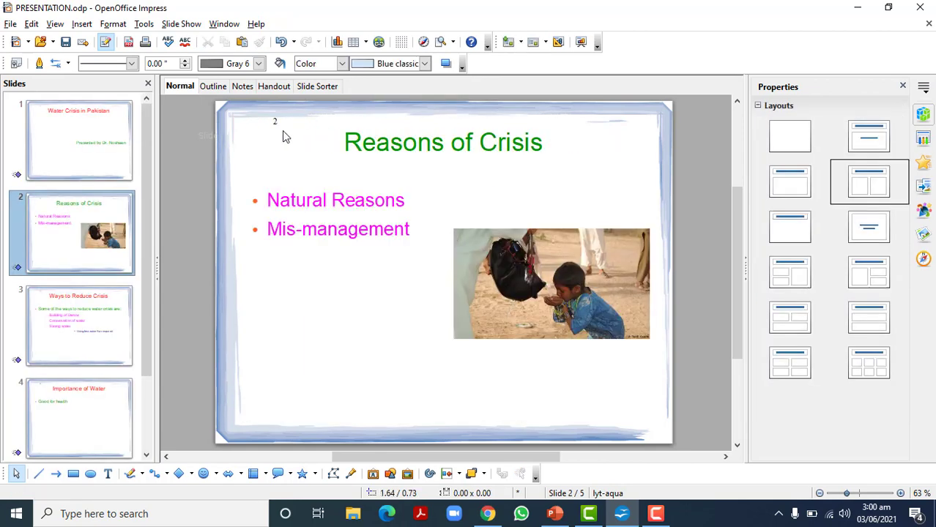
left_click(80, 322)
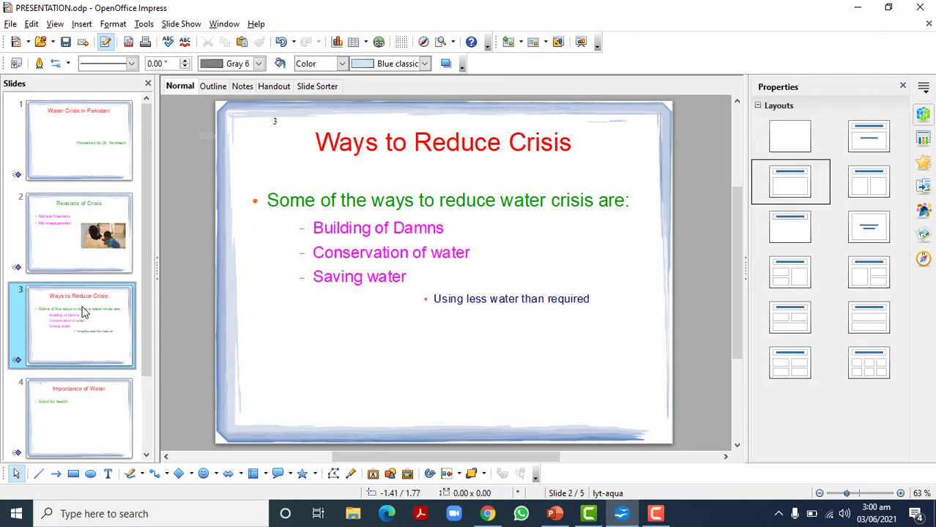
left_click(82, 422)
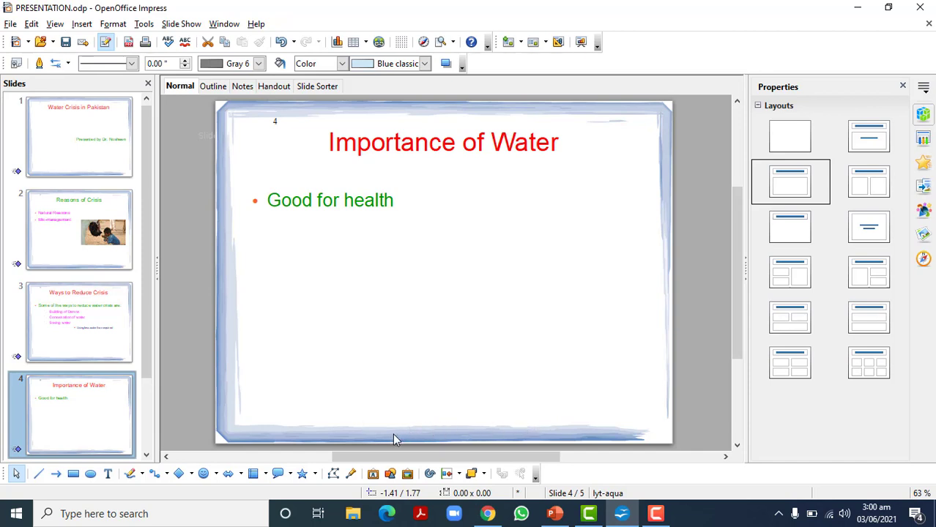
Step: Add the footer text "Water Crisis" to all slides and check it on slides 2 to 4
left_click(82, 24)
mouse_move(113, 24)
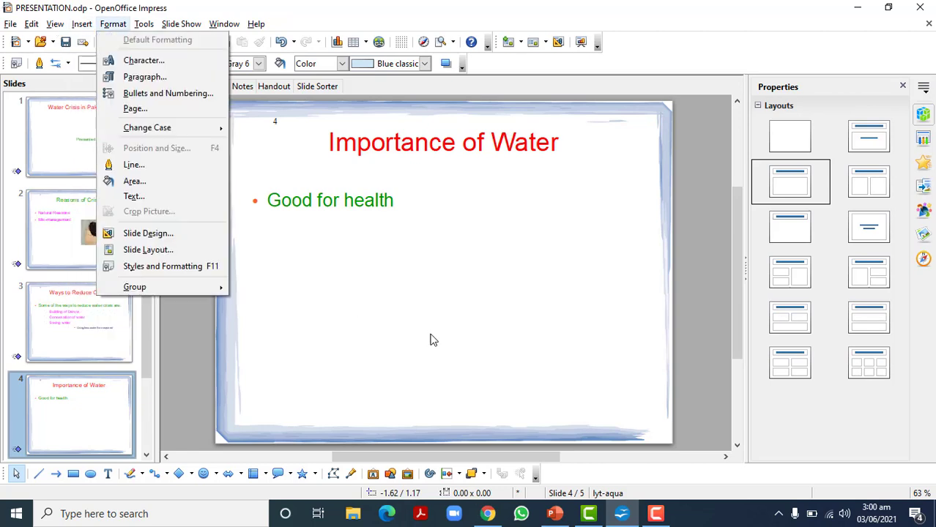
mouse_move(80, 24)
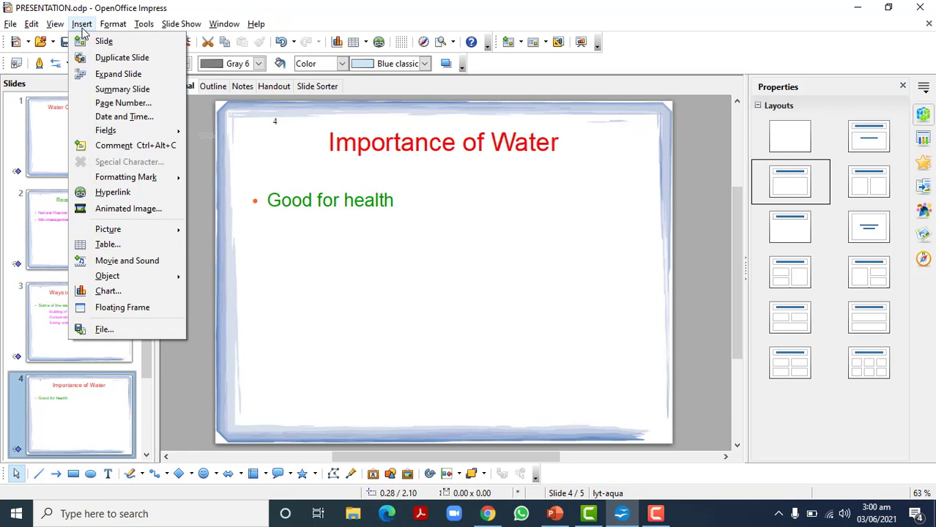
left_click(114, 106)
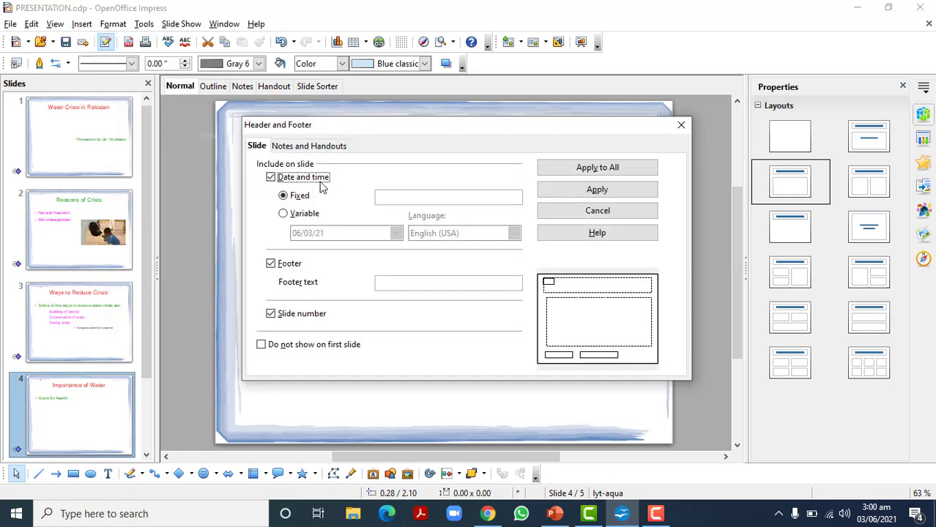
left_click(381, 282)
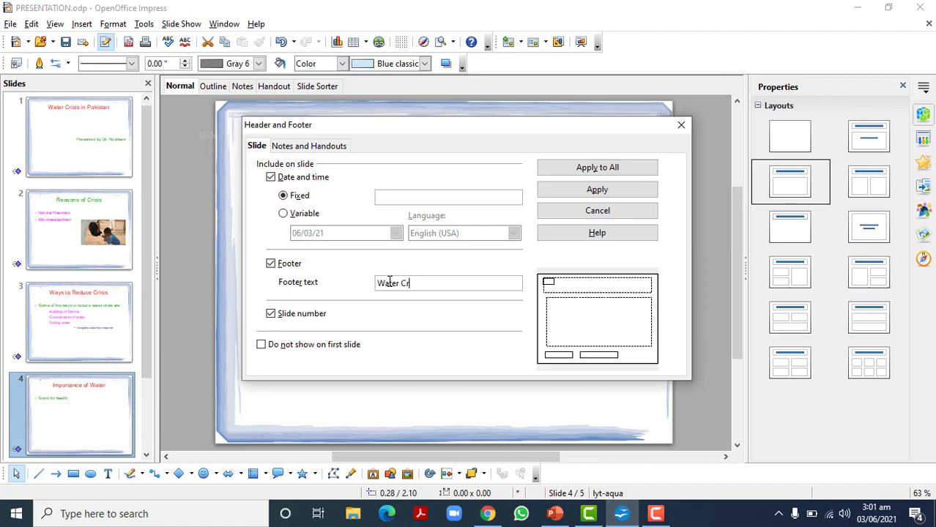
left_click(597, 168)
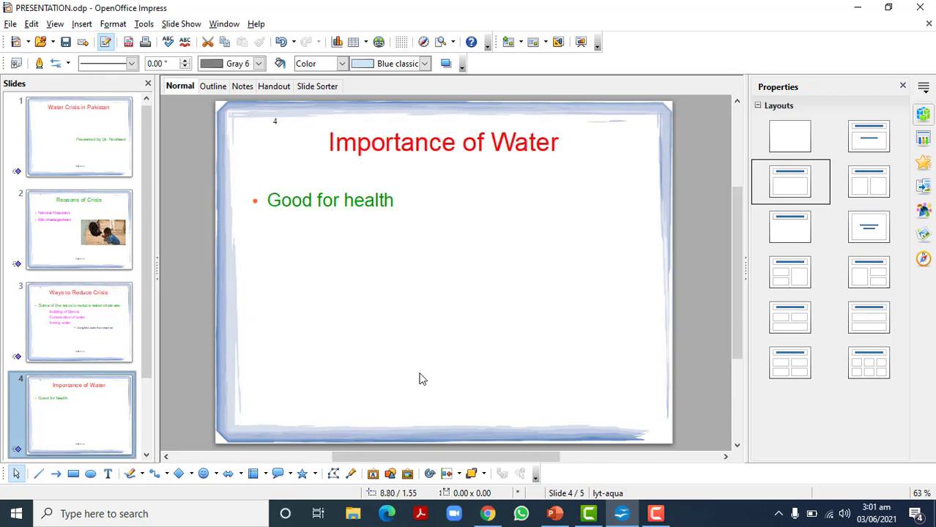
left_click(95, 240)
left_click(95, 334)
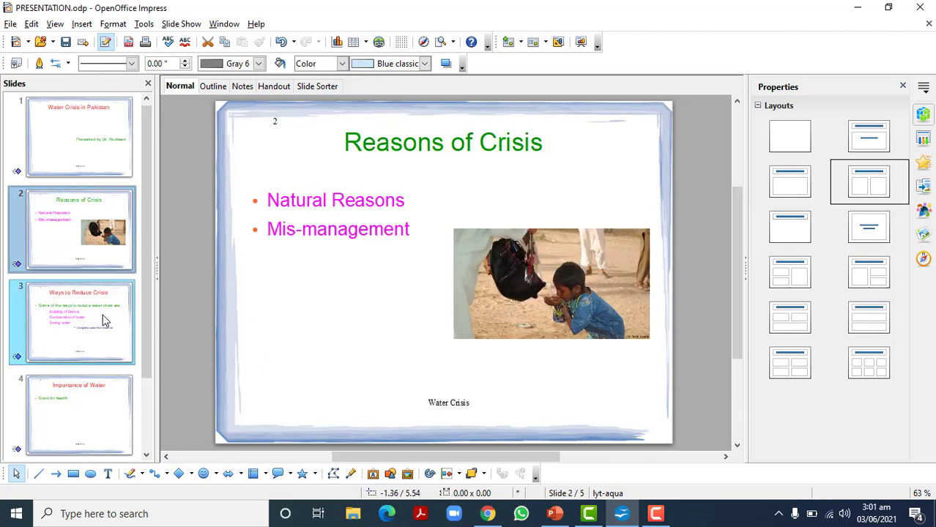
left_click(98, 428)
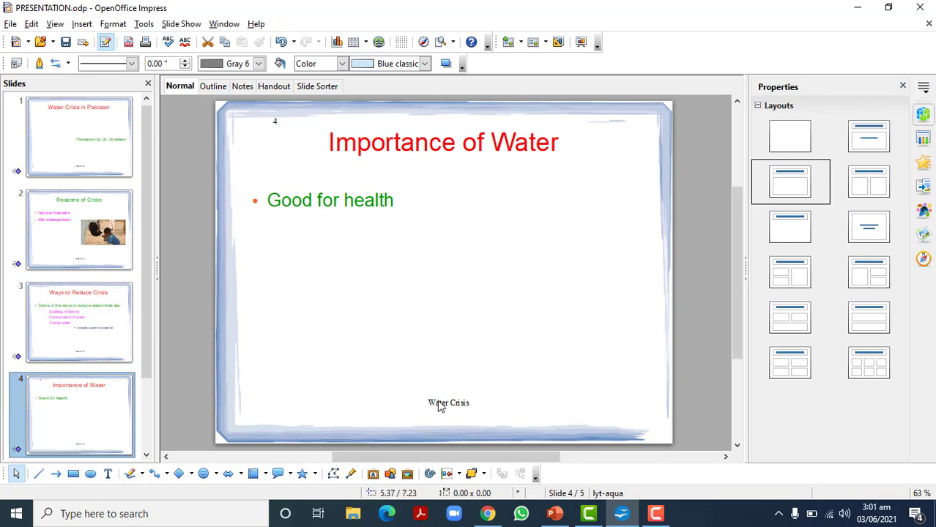
left_click(461, 304)
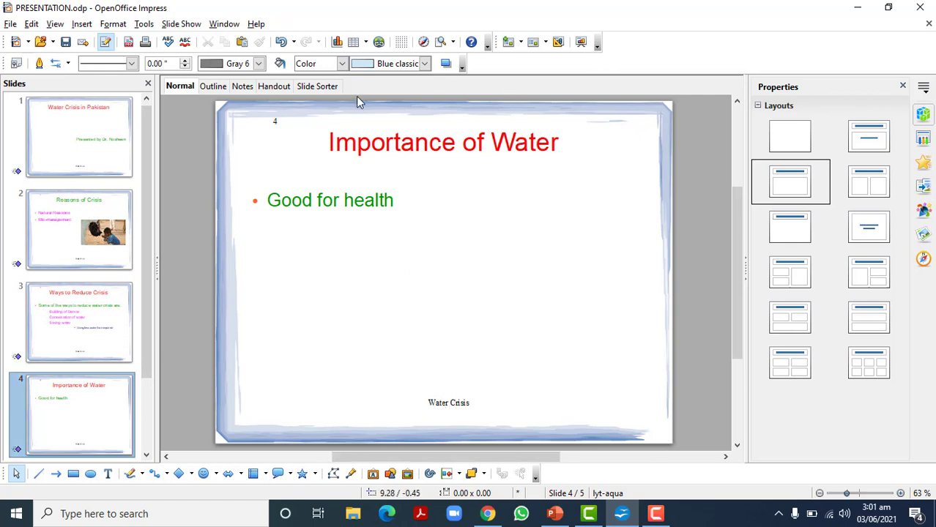
Step: Move the slide master's footer field to the slide's upper-right area, at about 7.41 / 0.40, and leave the master view
left_click(56, 24)
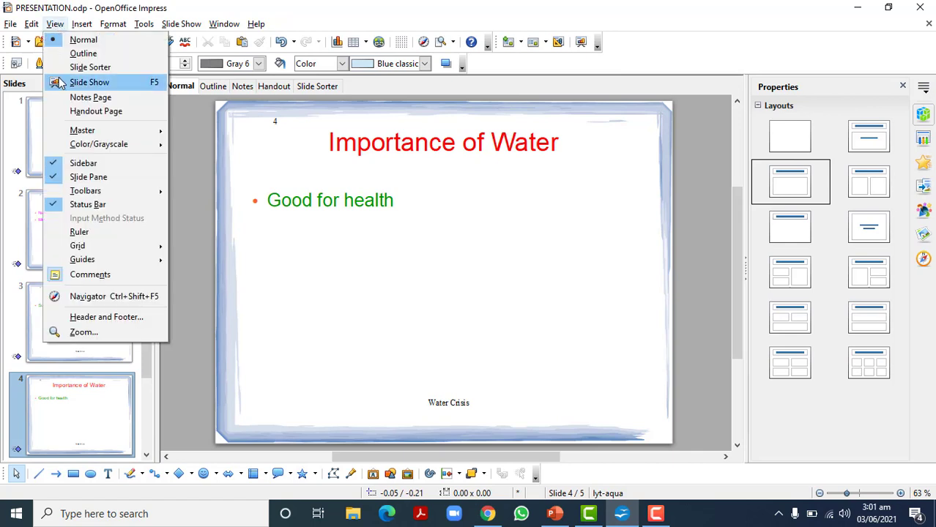
mouse_move(146, 130)
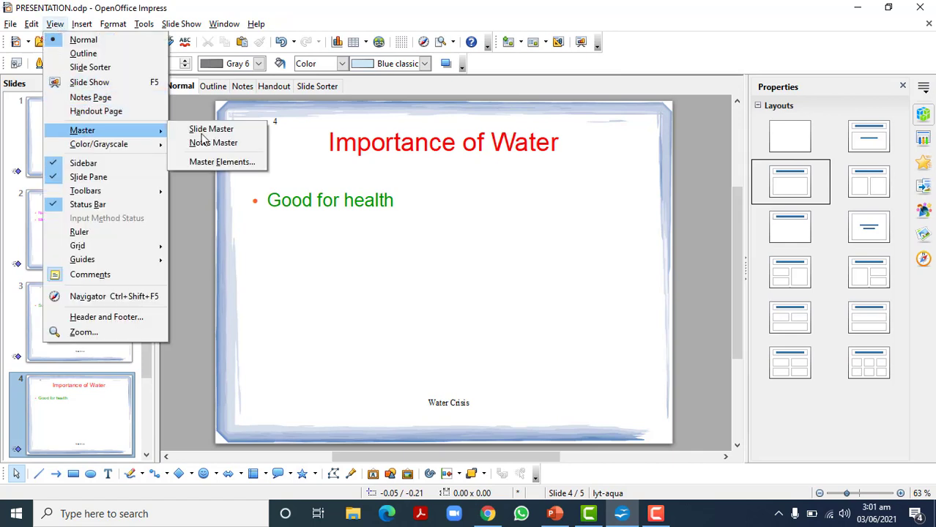
left_click(212, 130)
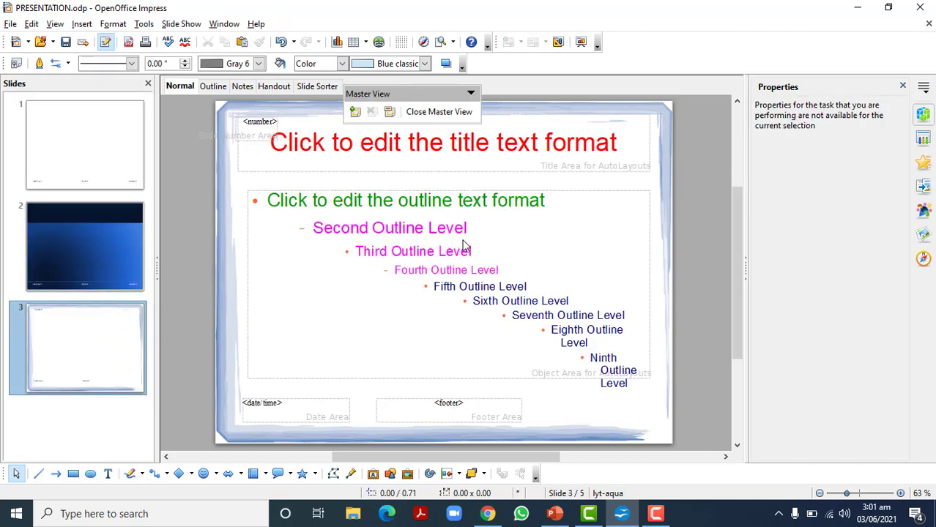
left_click(424, 400)
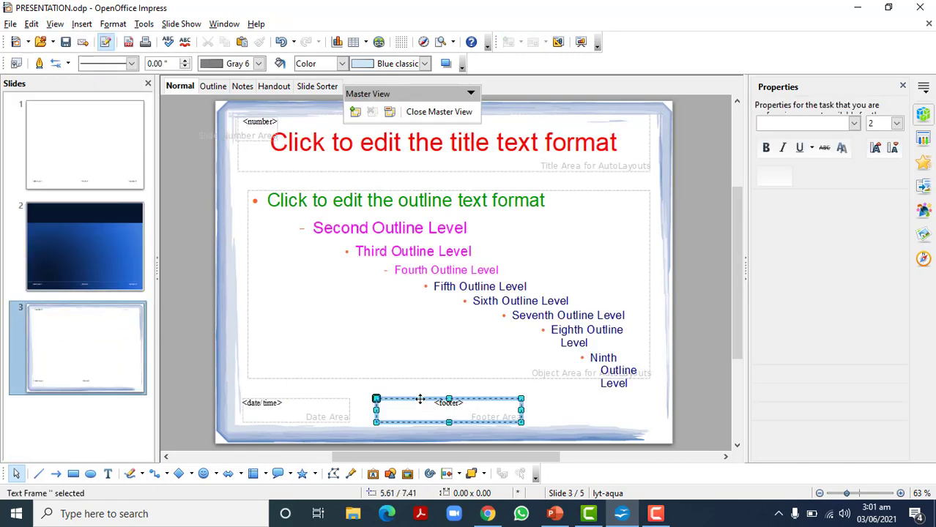
left_click_drag(425, 399, 571, 118)
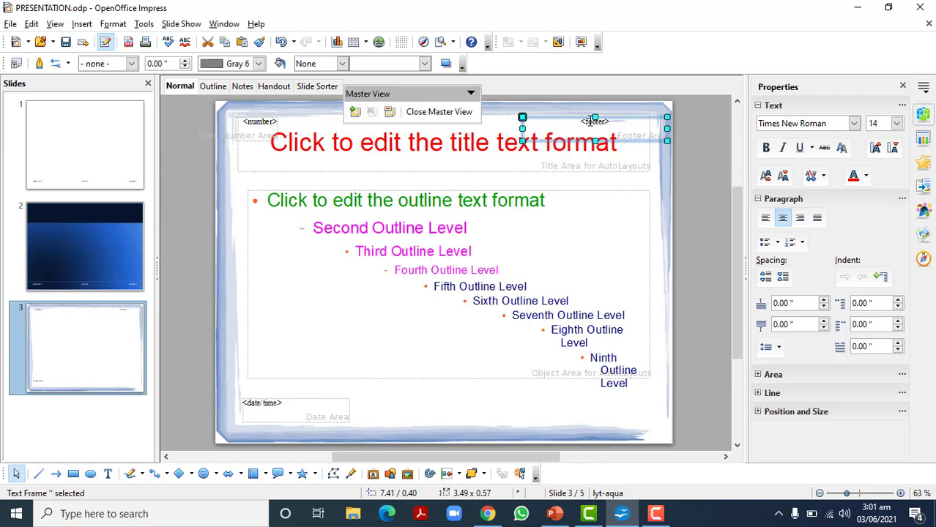
left_click(437, 112)
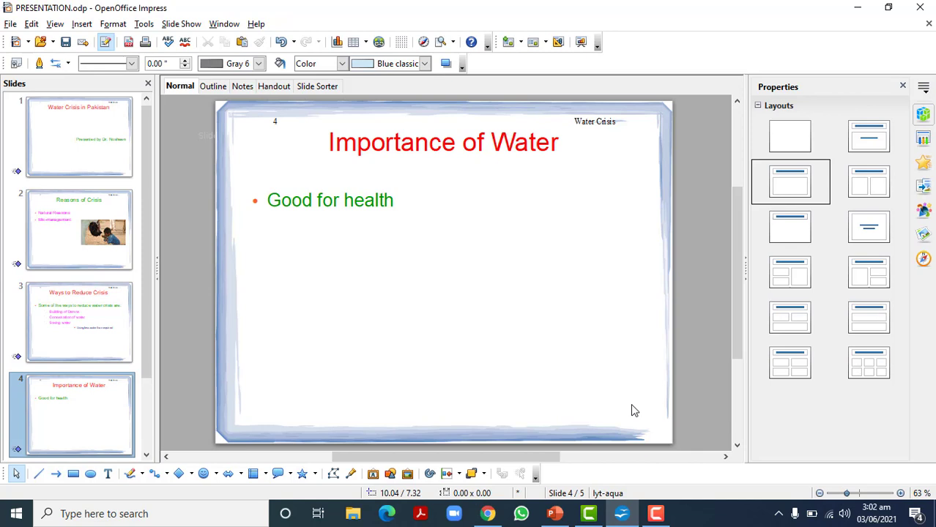
left_click(656, 517)
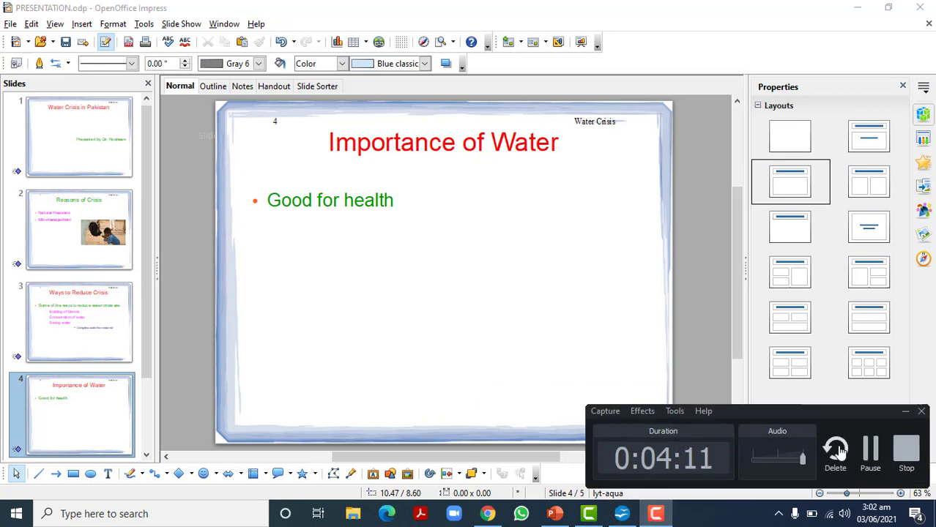
left_click(871, 455)
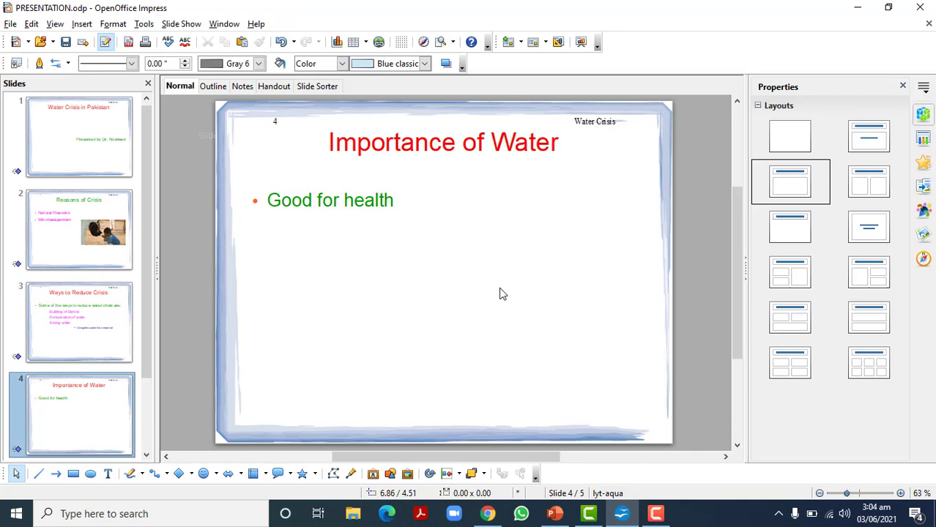
Step: Open the empty slide 5 and apply the layout with a title and two side-by-side content areas
mouse_move(87, 421)
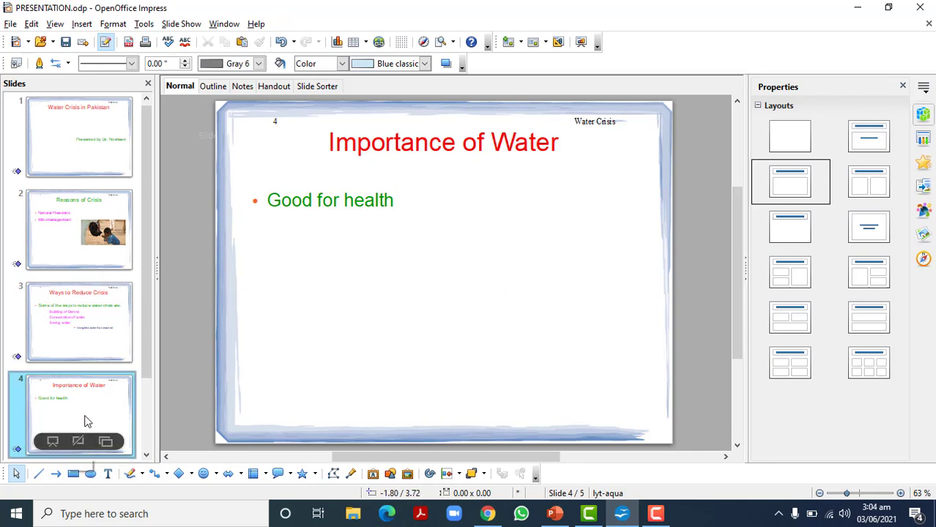
key("Return")
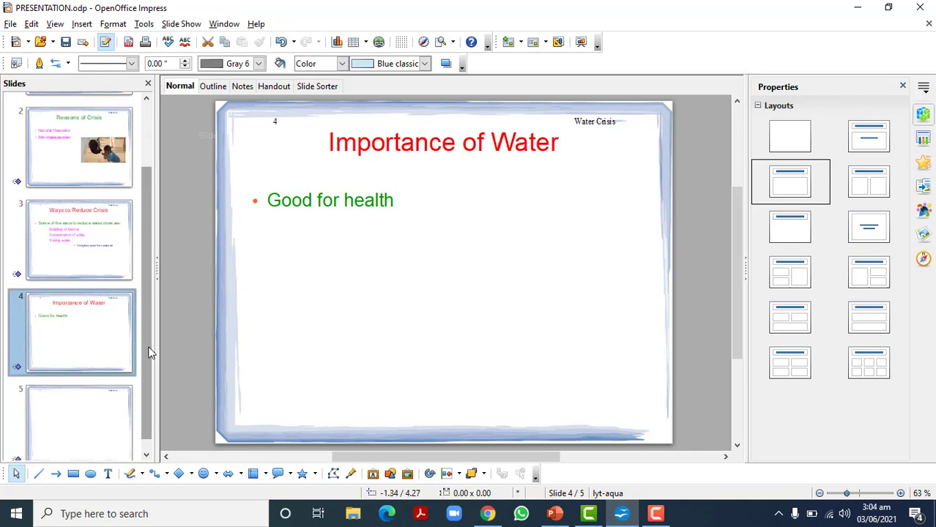
left_click(73, 420)
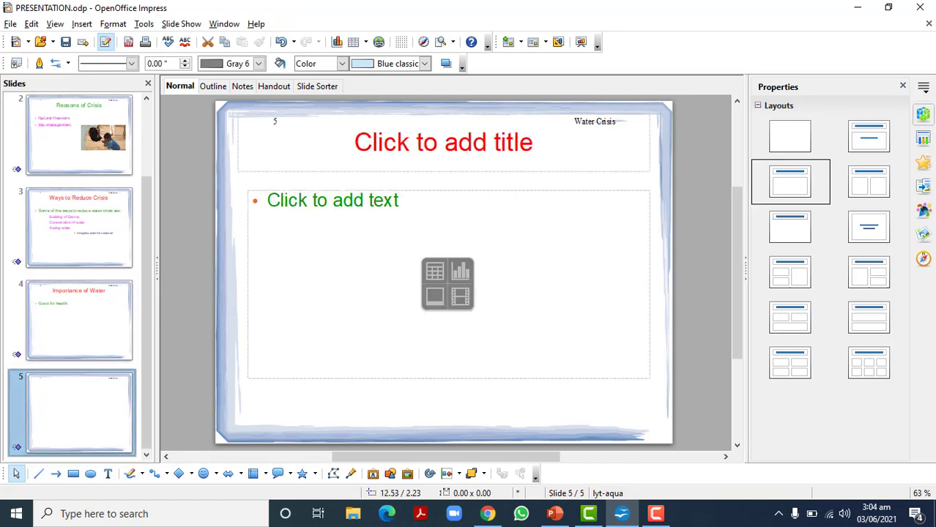
left_click(861, 186)
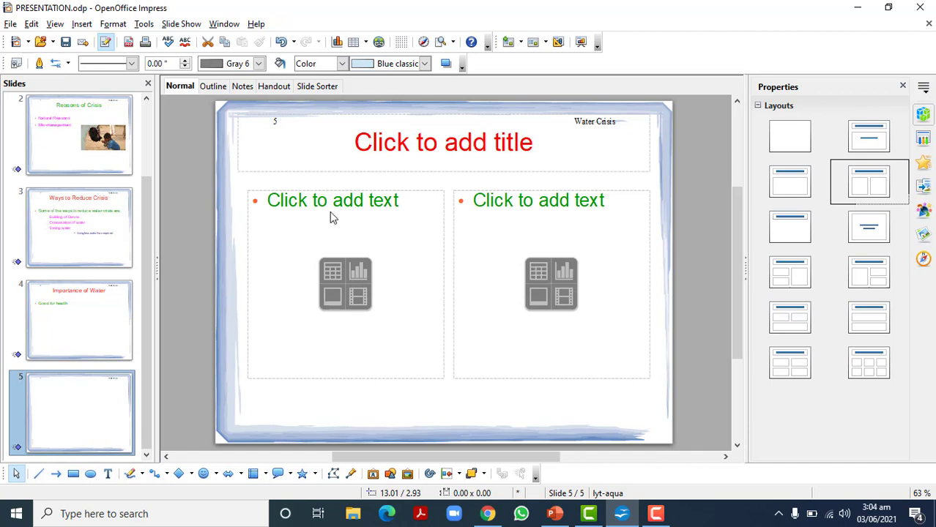
Step: Enter "Pros and Cons" as the title of slide 5
left_click(387, 144)
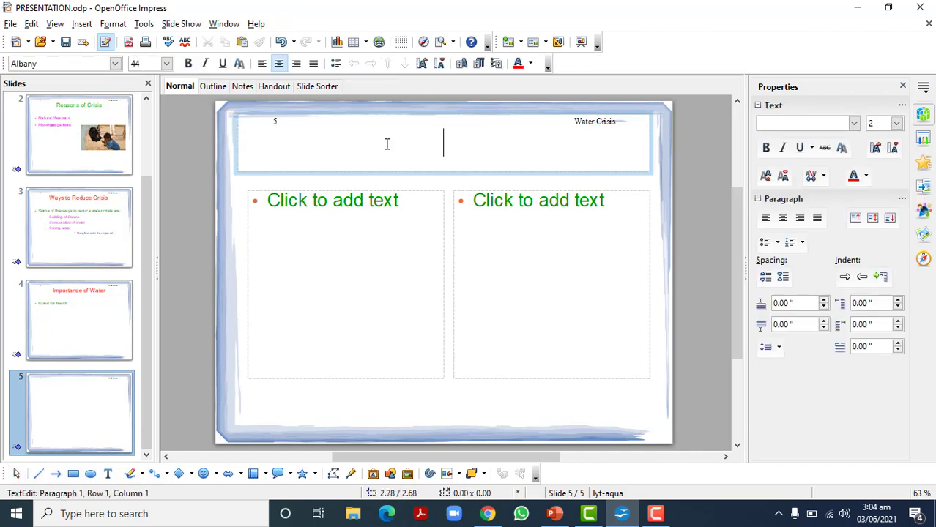
type("Pros and Cons")
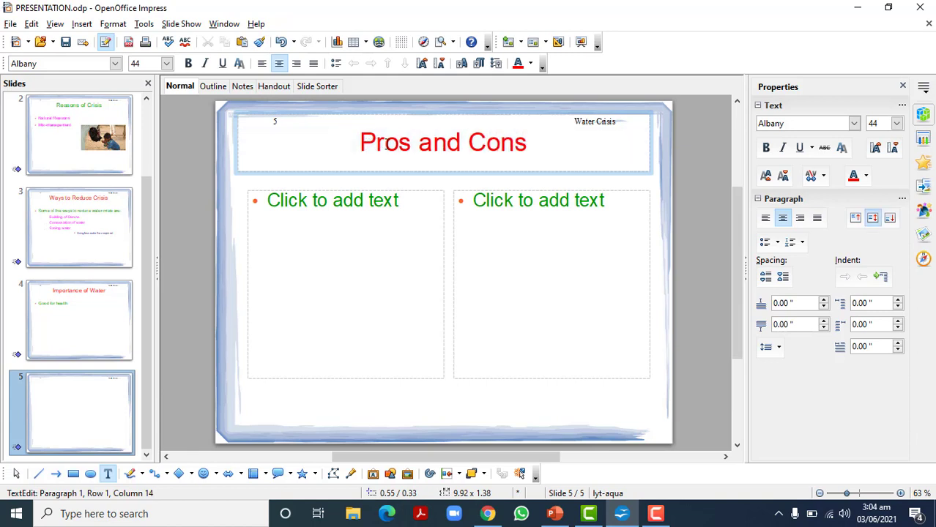
key("BackSpace")
key("BackSpace")
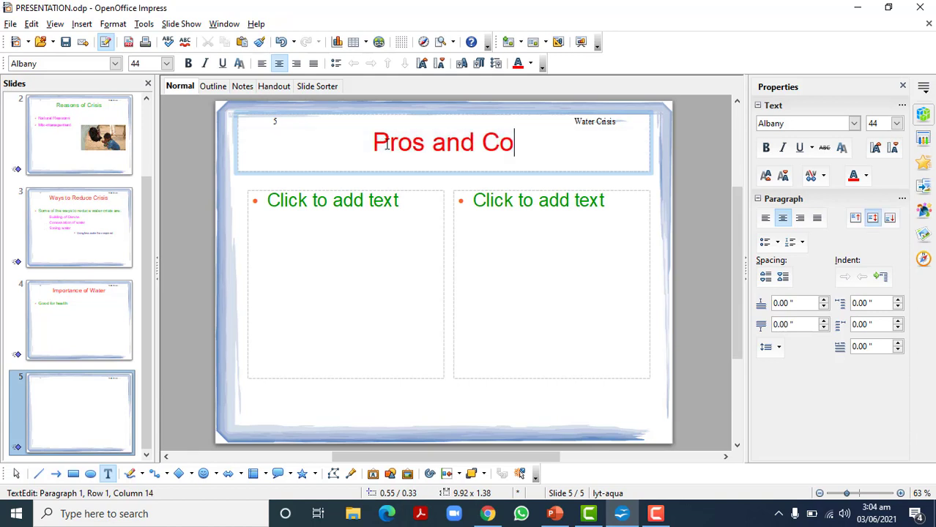
left_click(504, 207)
key("Escape")
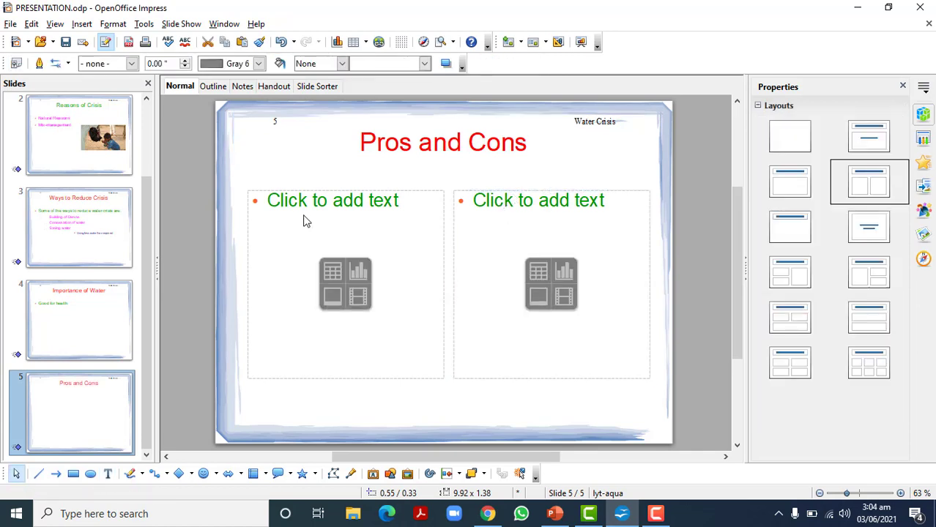
Step: Enter the bullet "Something here" in the slide's left content area and leave the right one empty
left_click(298, 205)
type("Someth")
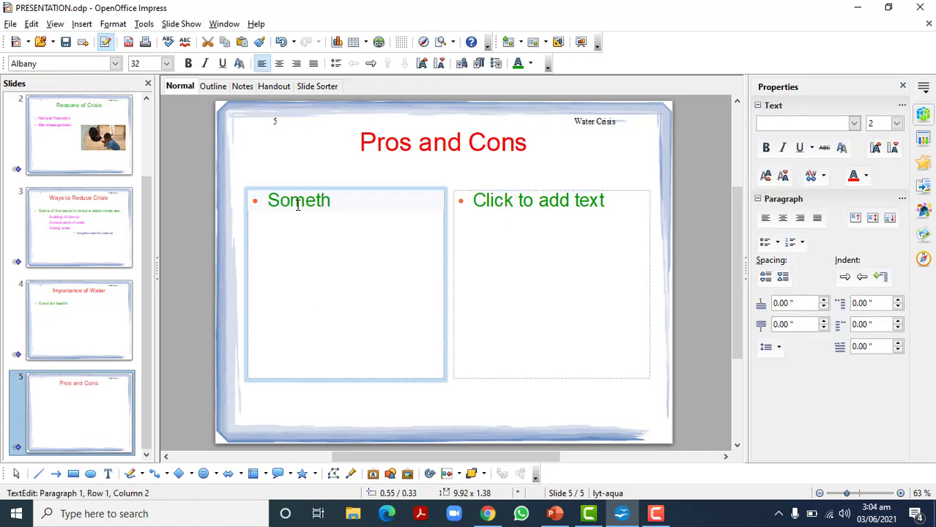
type("ing here")
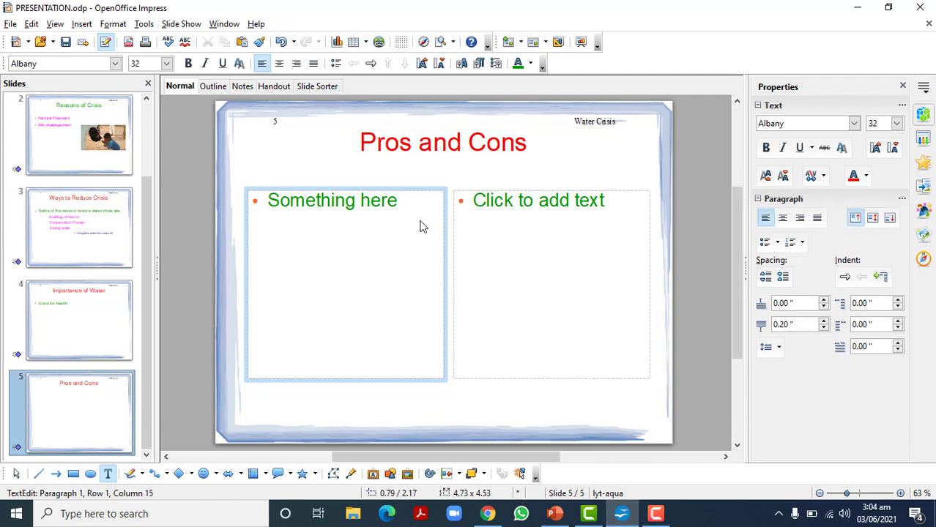
left_click(496, 209)
left_click(498, 200)
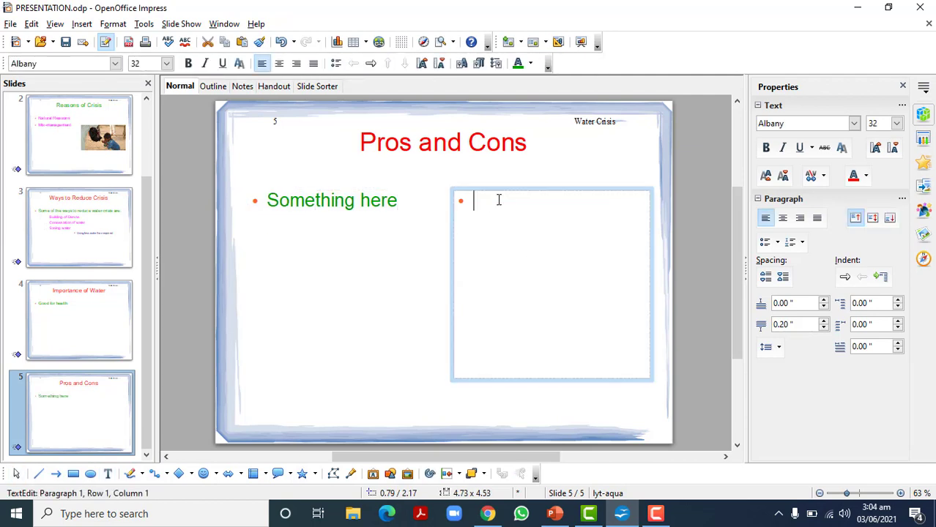
left_click(435, 403)
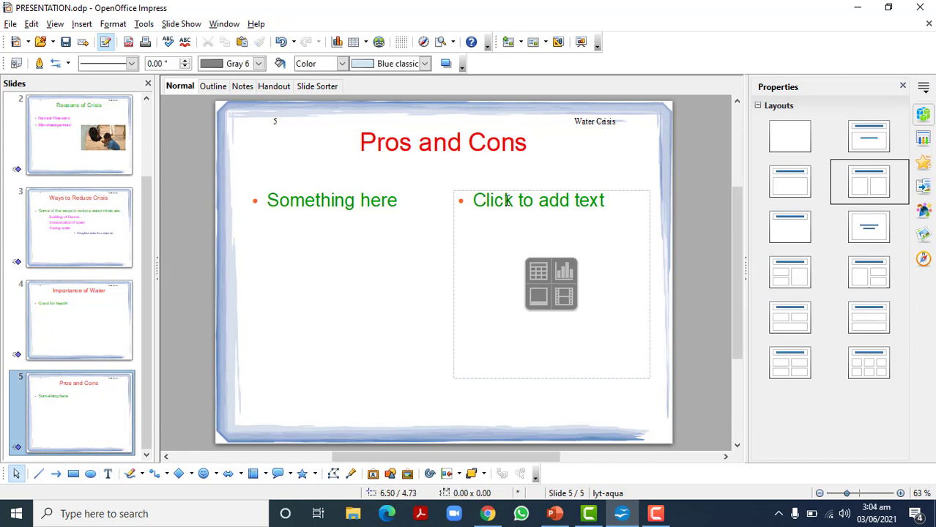
Step: Switch slide 5 to the title and single content layout and insert a table with 3 columns and 2 rows
left_click(789, 181)
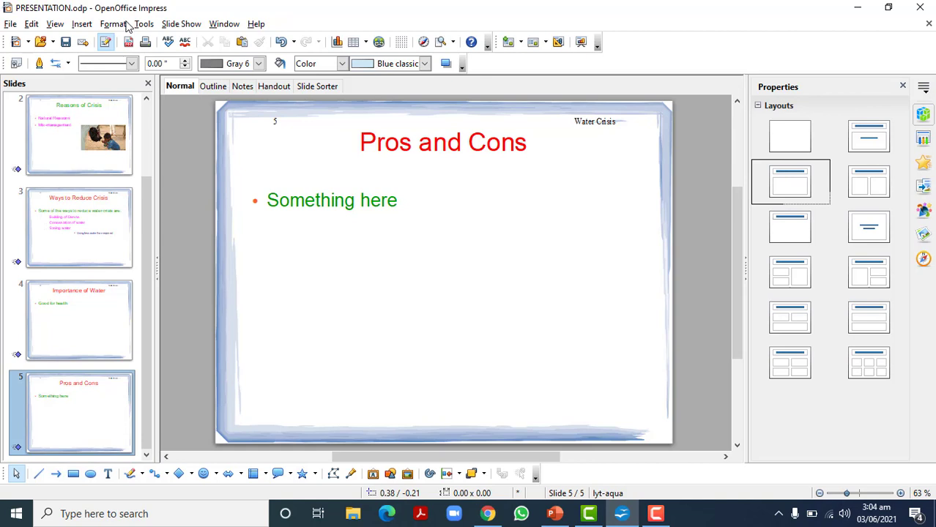
left_click(80, 25)
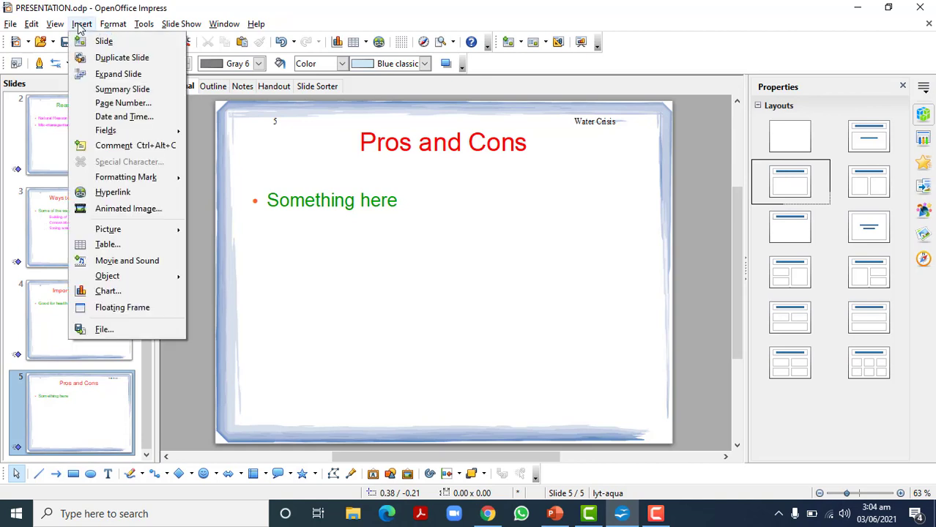
left_click(117, 245)
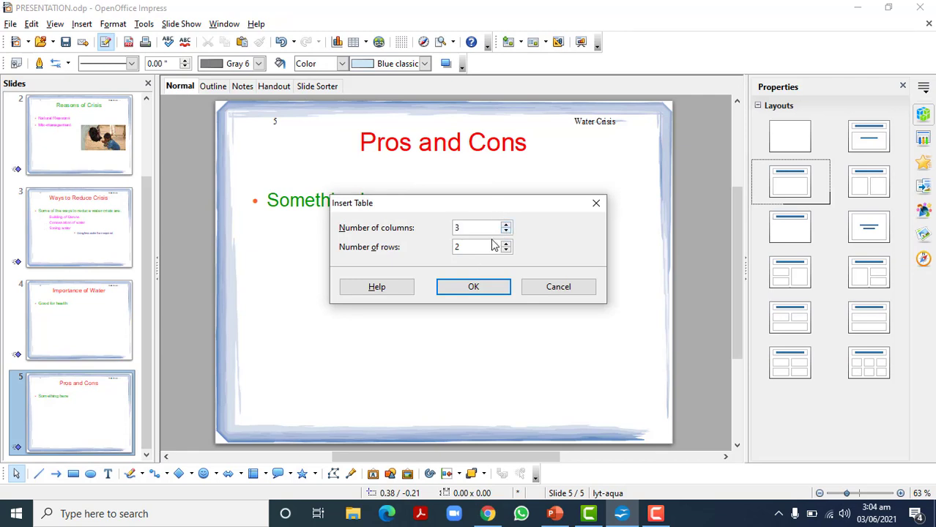
left_click(474, 287)
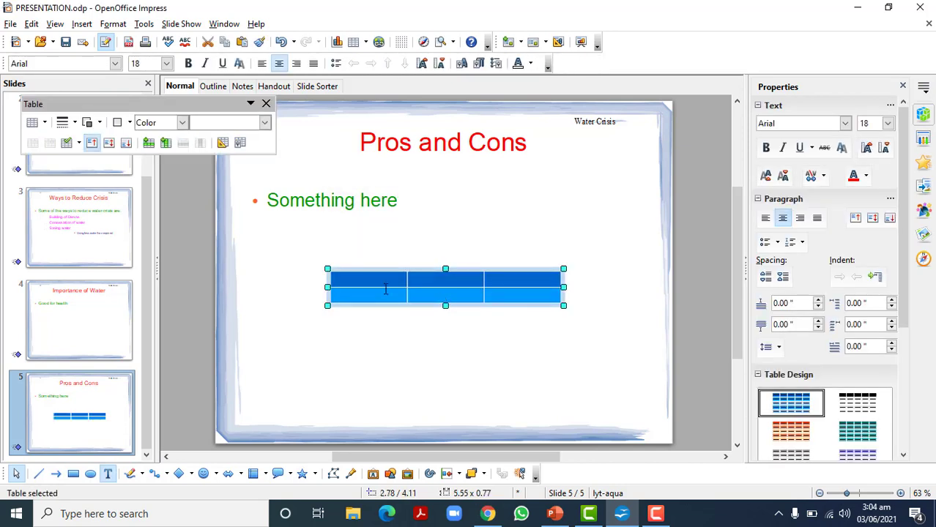
Step: Fill the table's header row with "S/n", "Pros" and "Cons"
left_click(371, 284)
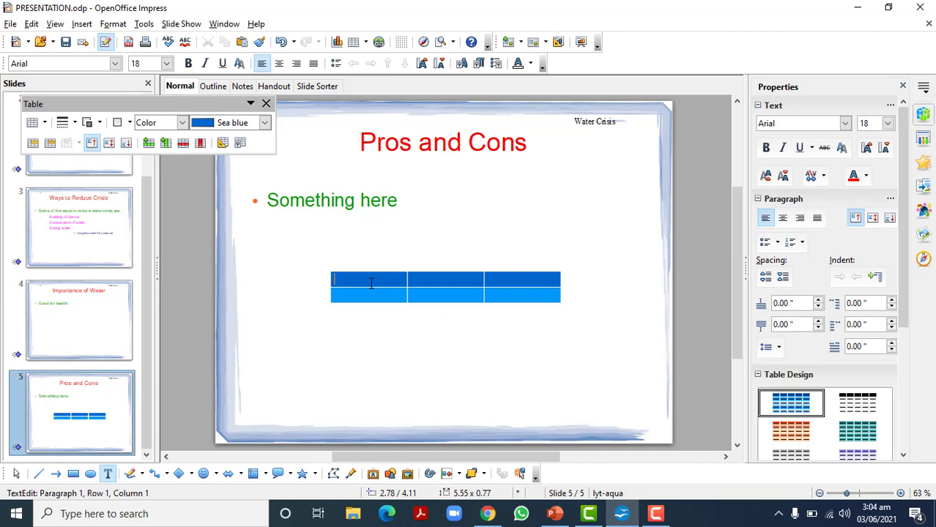
type("Pros")
type("ros")
type("Cons")
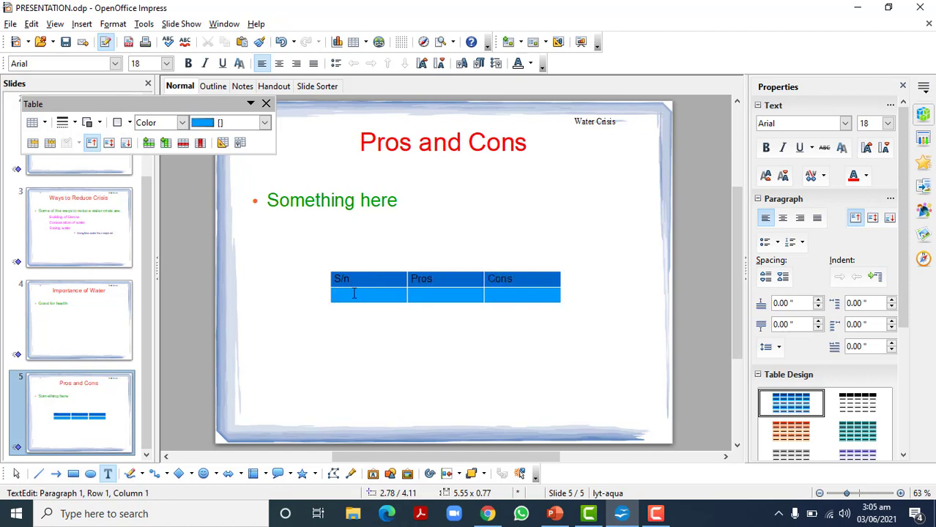
left_click(432, 362)
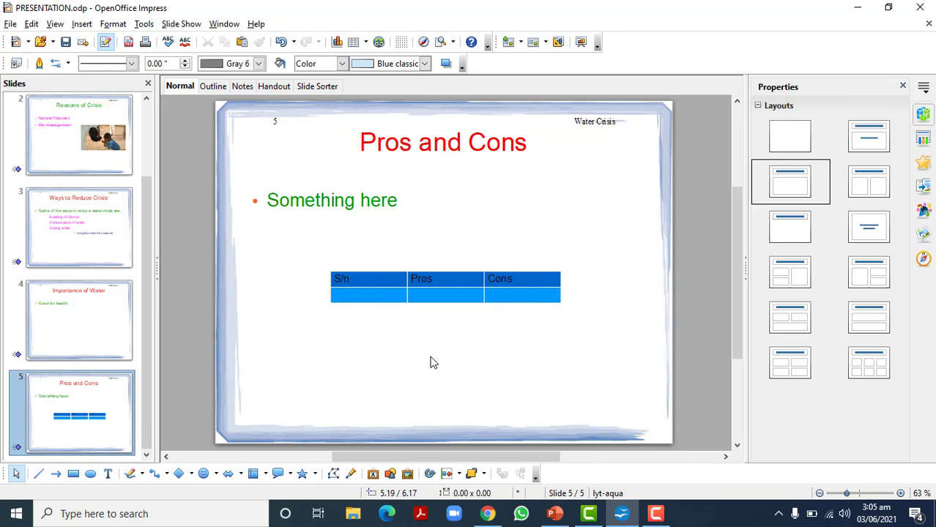
Step: Reapply the two-content layout to slide 5 so the table sits beside the bullet text
left_click(870, 187)
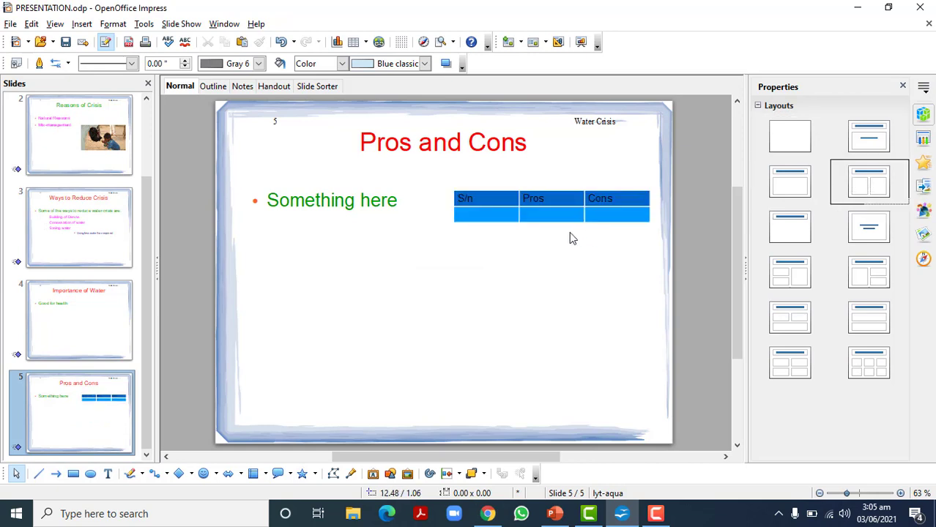
left_click(536, 203)
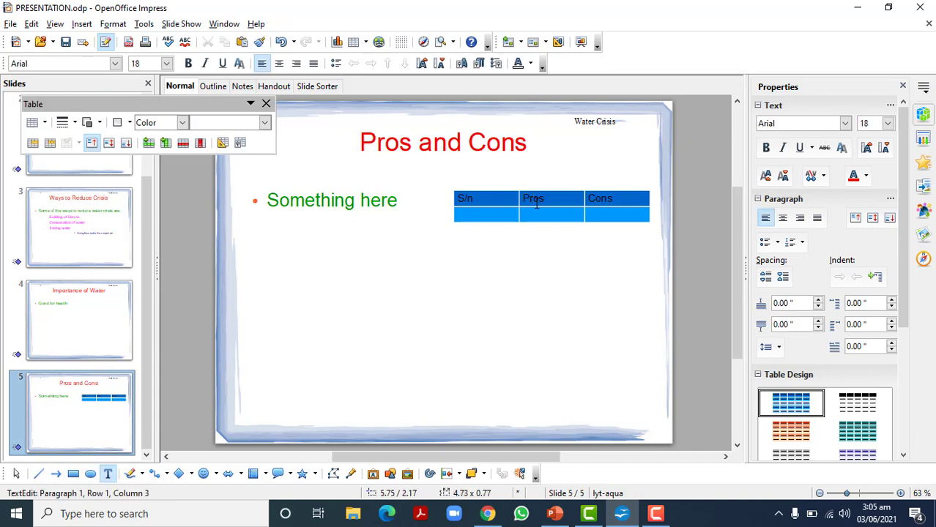
left_click(448, 274)
key("Escape")
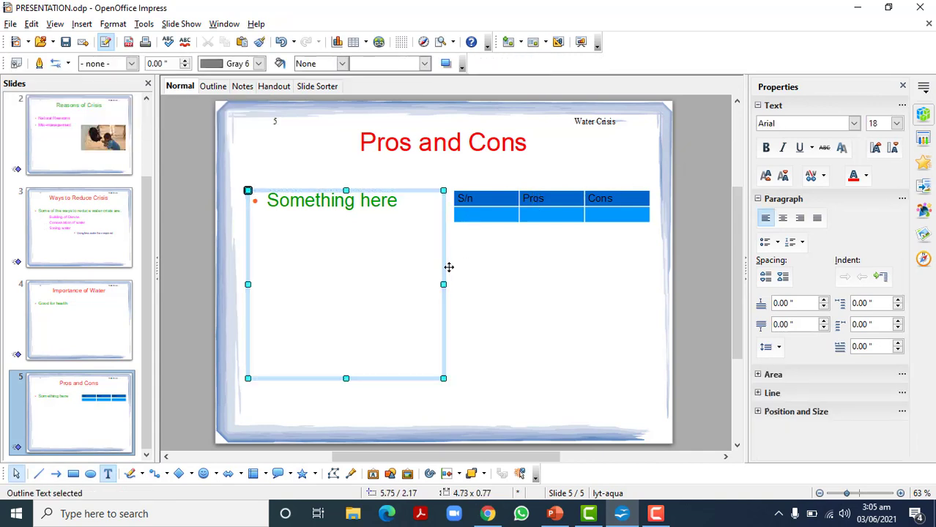
left_click(524, 293)
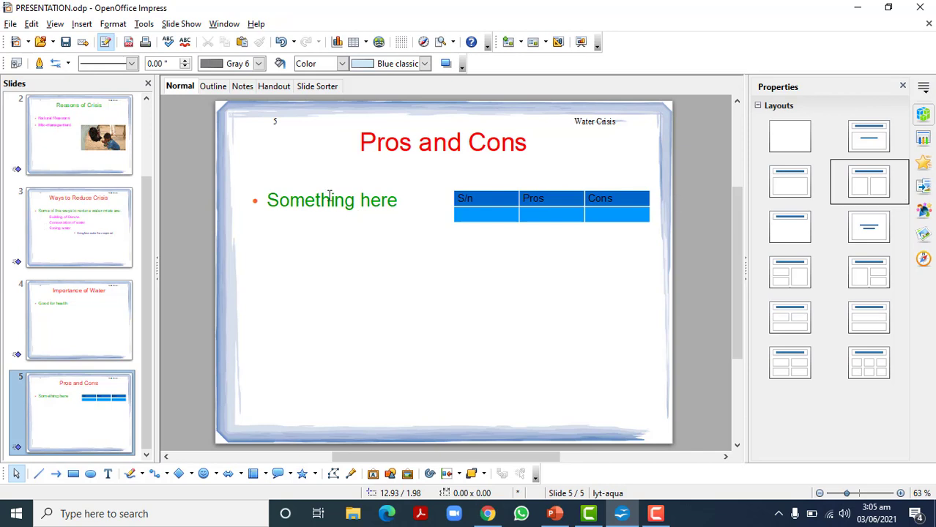
Step: Append two empty rows to the end of the table
left_click(615, 199)
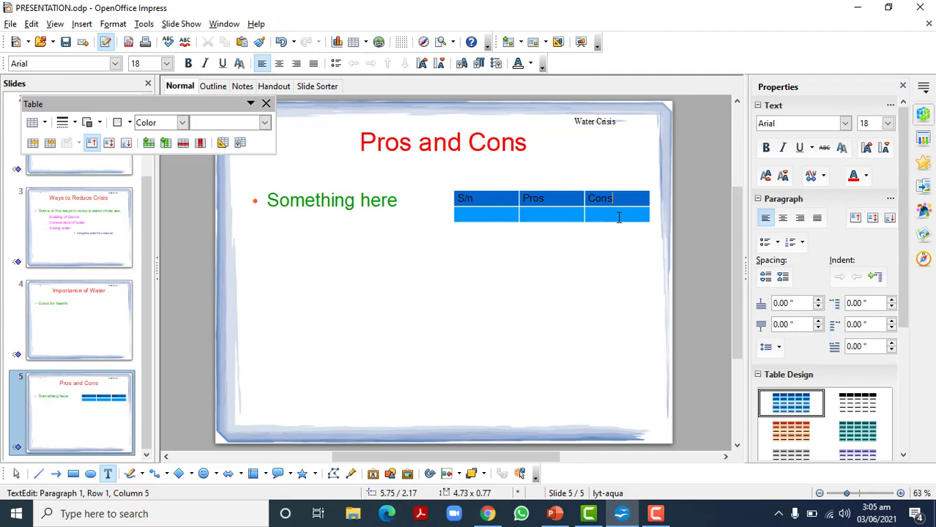
key("Tab")
key("Tab")
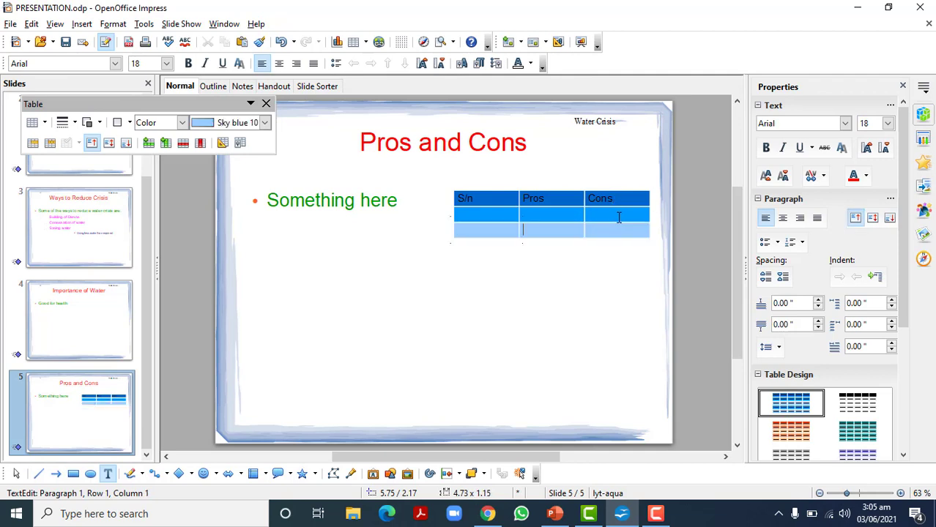
key("Tab")
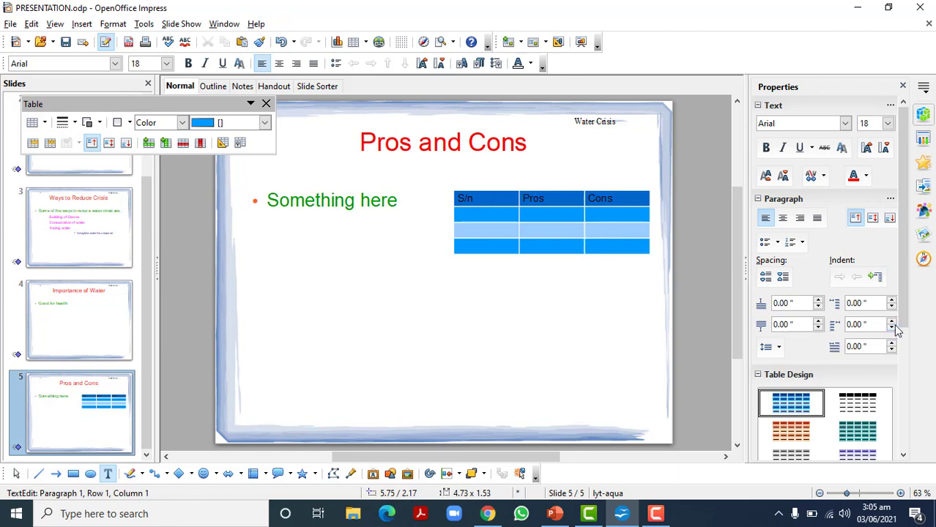
Step: Restyle the Pros and Cons table with the lavender table design (Blue 10) and deselect the table
scroll(902, 322, "down", 3)
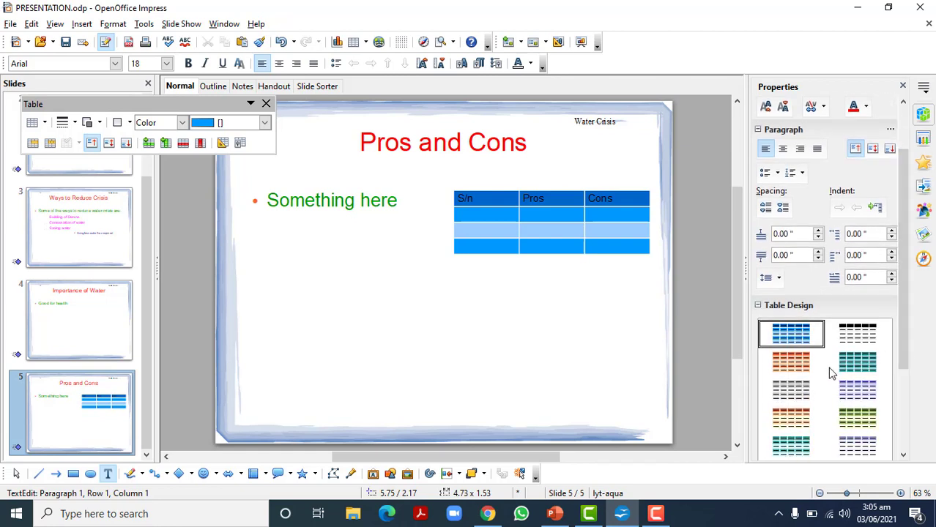
left_click(790, 392)
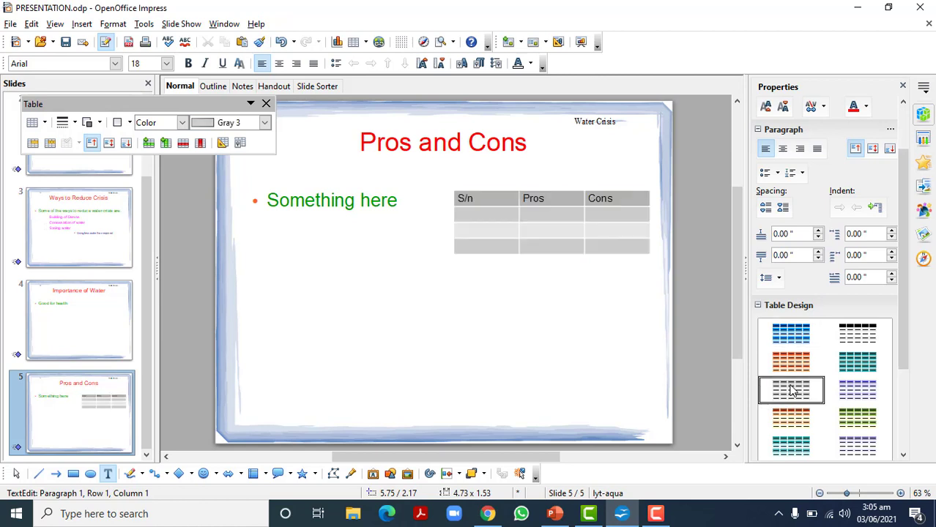
left_click(851, 394)
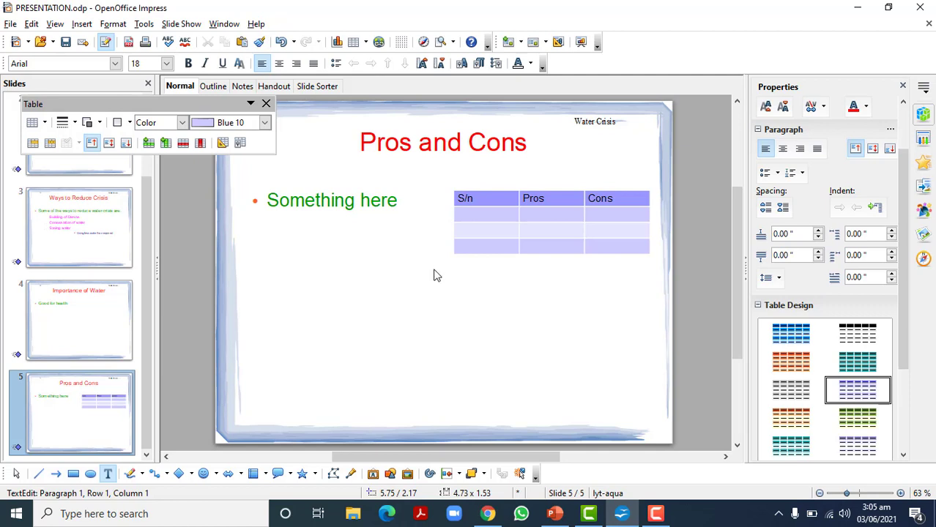
left_click(371, 276)
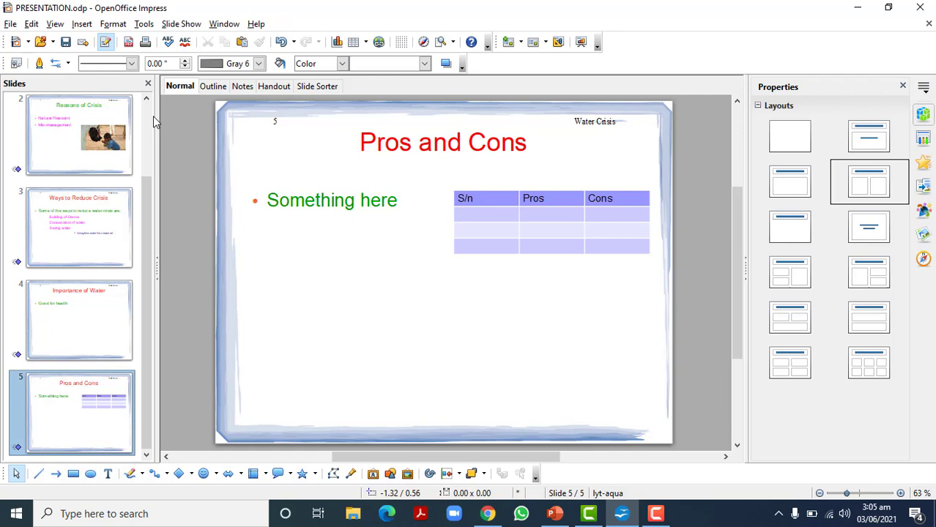
left_click(11, 25)
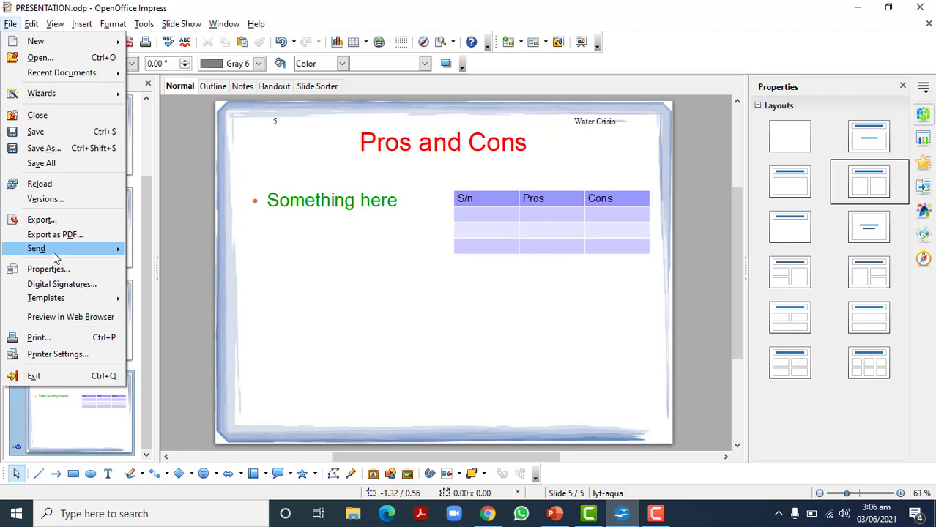
mouse_move(33, 26)
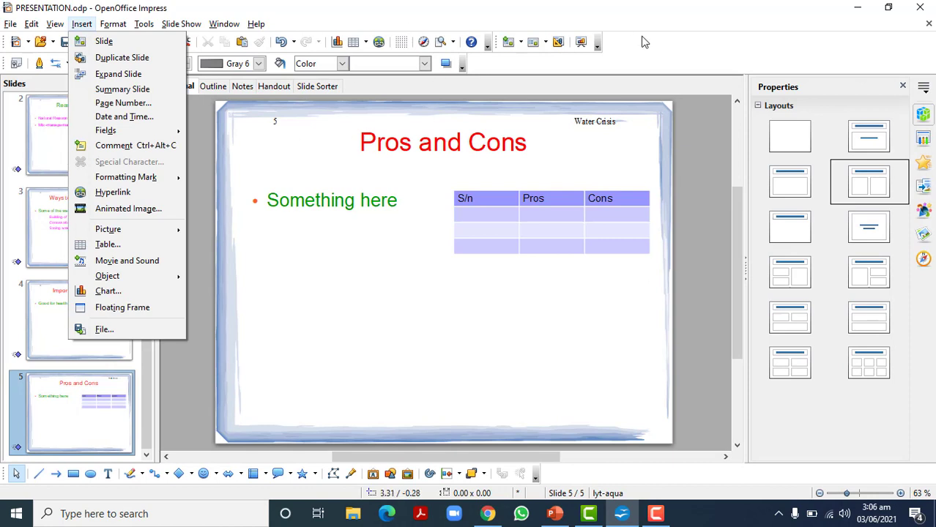
left_click(452, 269)
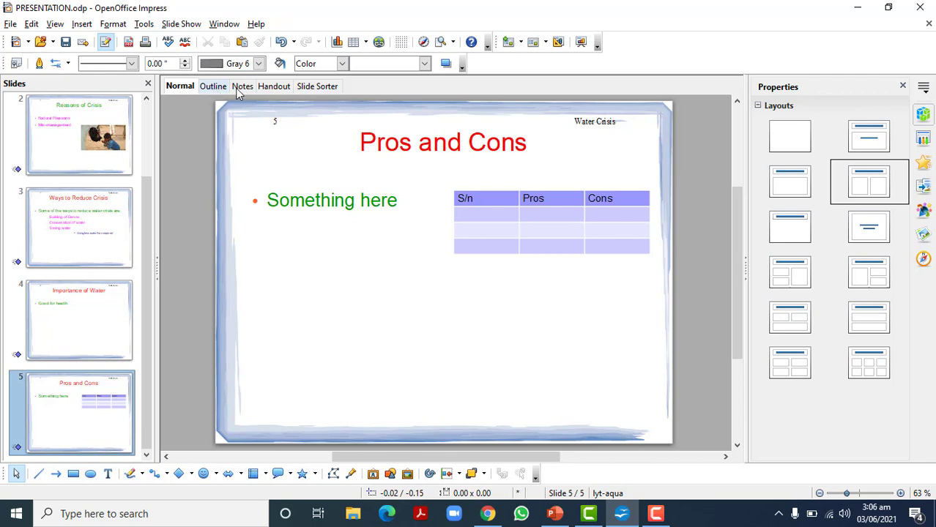
Step: Examine the presentation in Outline view, Notes view and Handout view
left_click(54, 24)
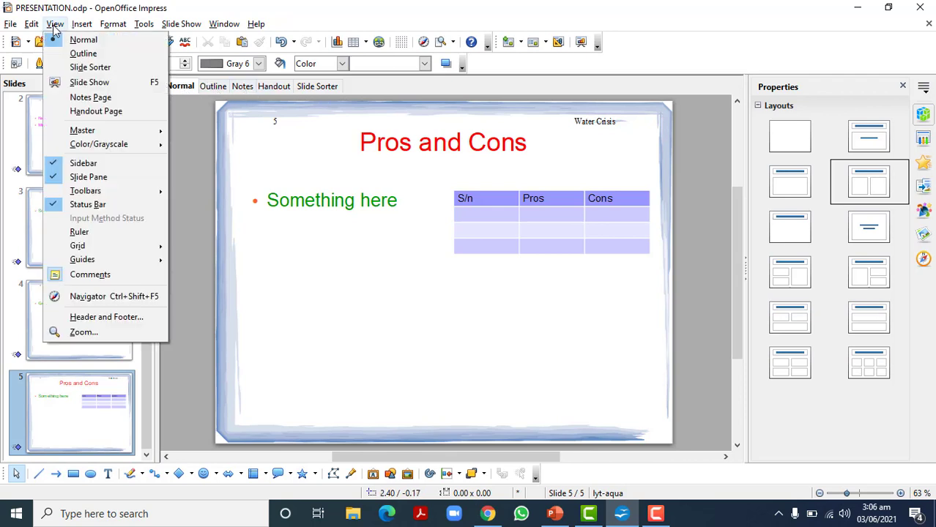
left_click(93, 56)
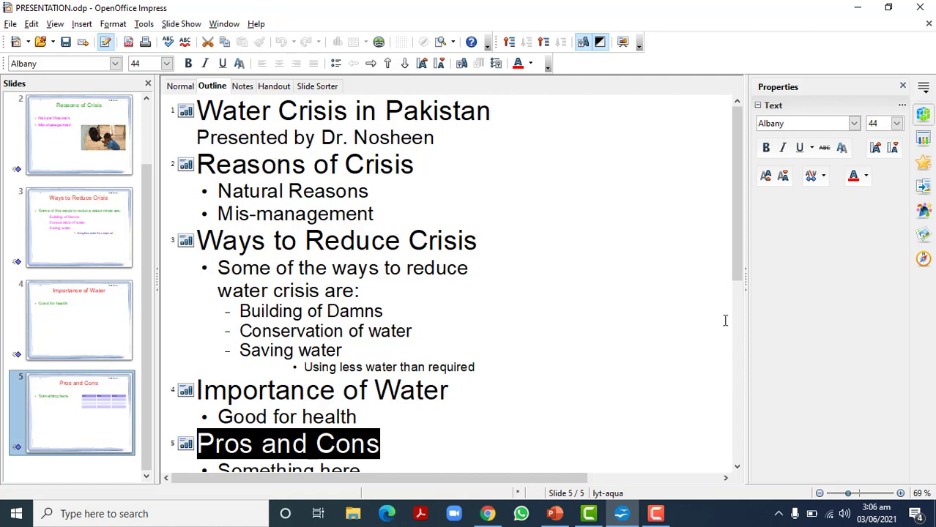
left_click_drag(738, 263, 725, 208)
left_click(243, 87)
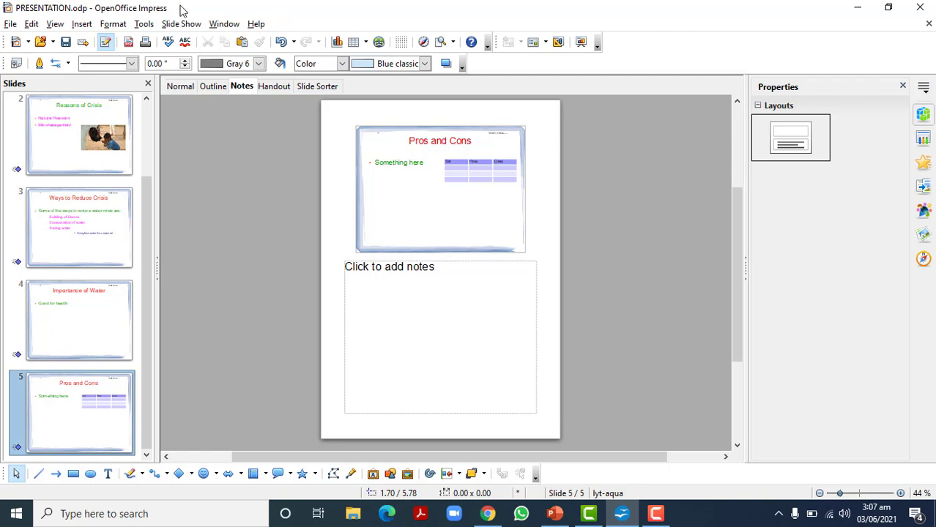
left_click(273, 86)
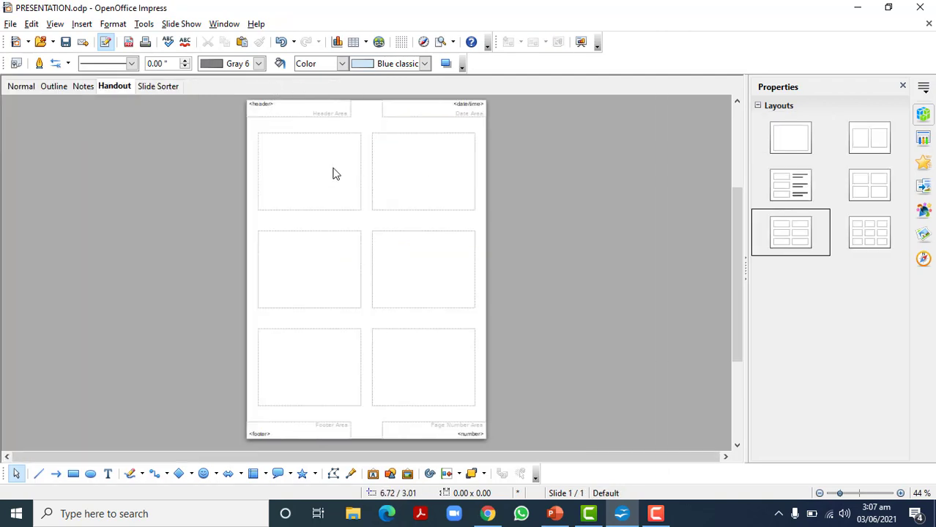
Step: In the slide sorter, move "Pros and Cons" ahead of "Importance of Water" and "Ways to Reduce Crisis" to the end, and return to Normal view
left_click(157, 88)
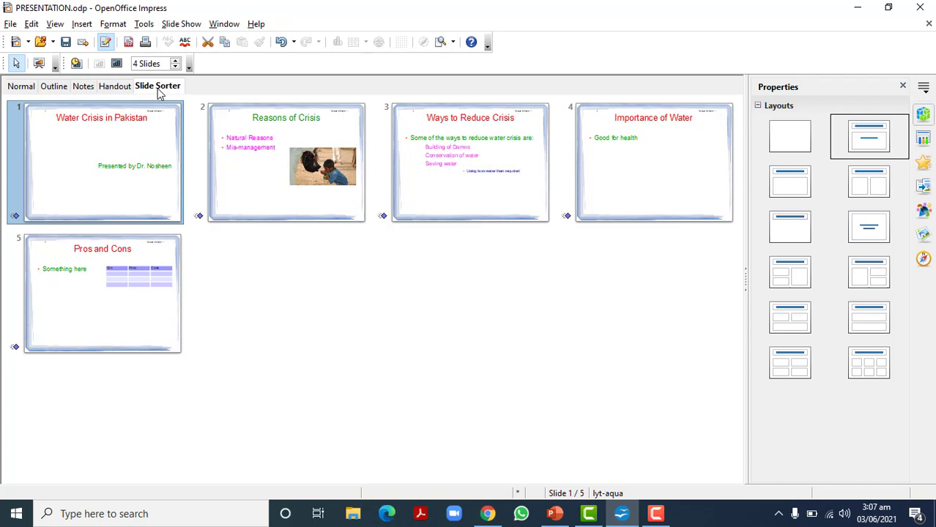
mouse_move(103, 331)
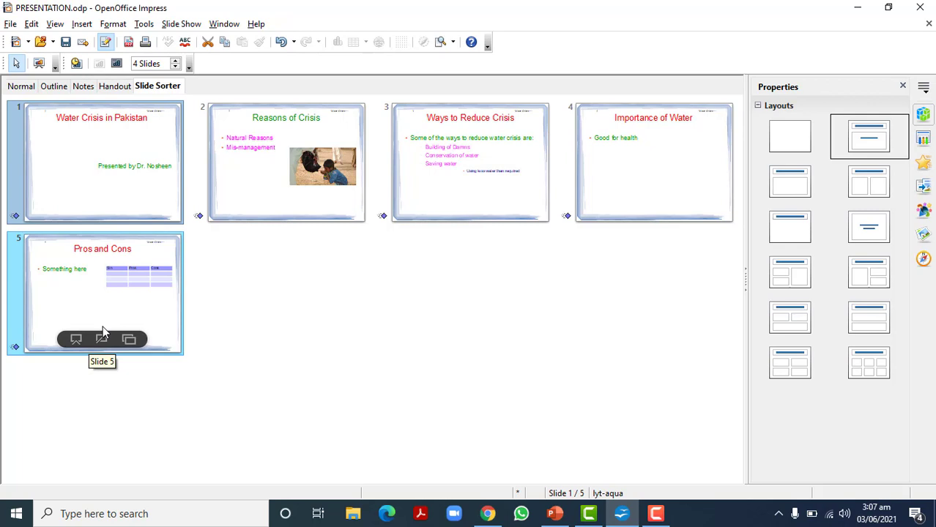
left_click_drag(110, 299, 512, 166)
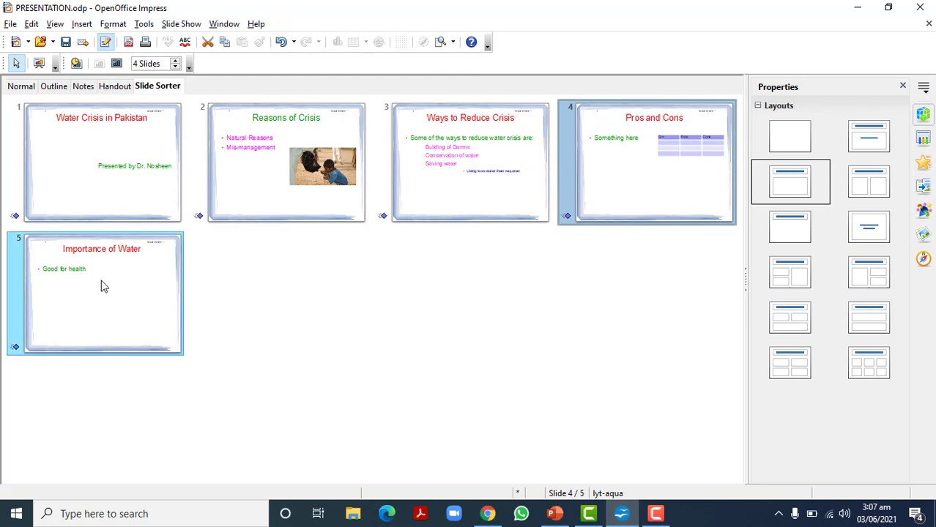
left_click(505, 189)
left_click_drag(504, 189, 347, 271)
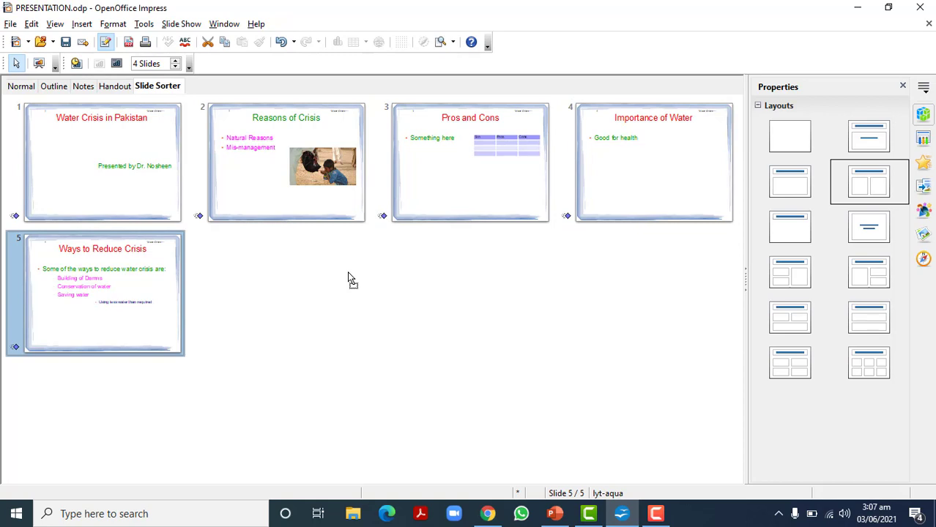
left_click(21, 86)
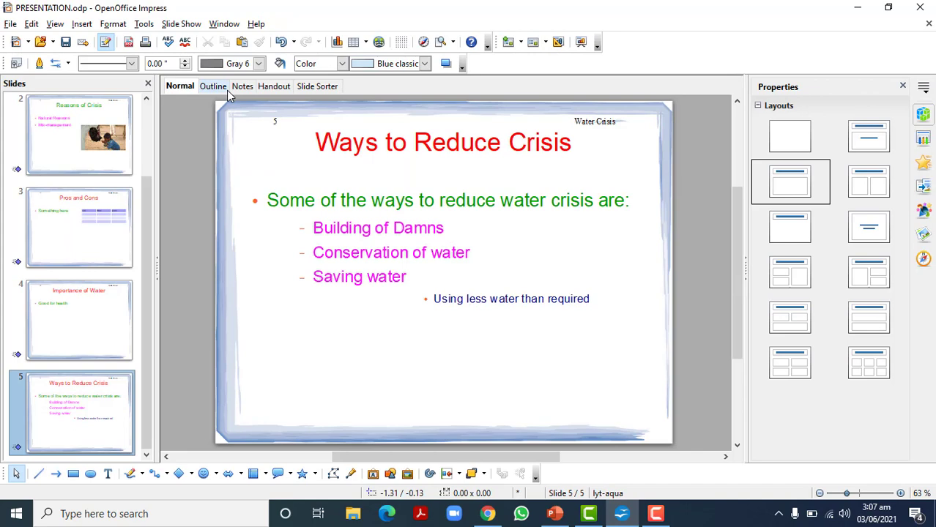